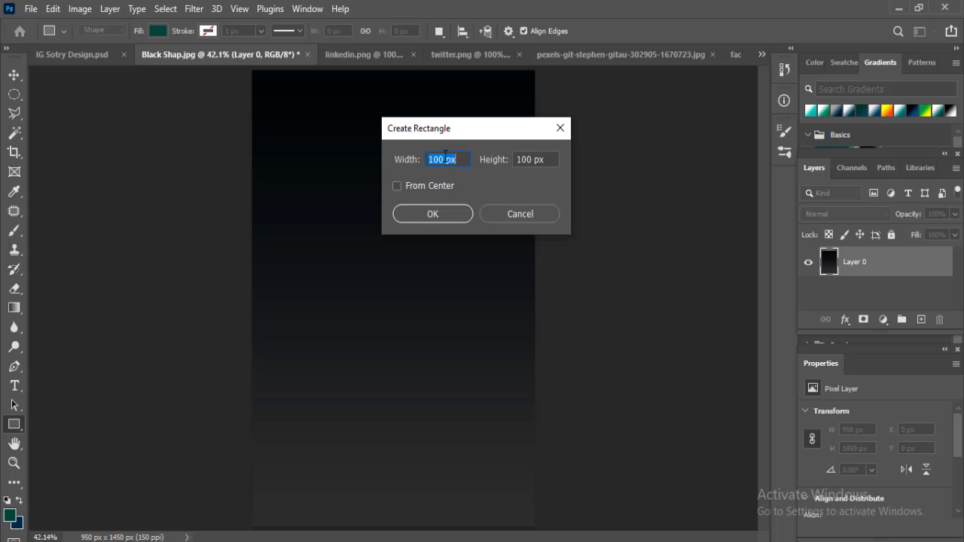
- Create a 550 × 890 px rectangle and centre it horizontally and vertically on the canvas
text(550)
key(Tab)
text(8)
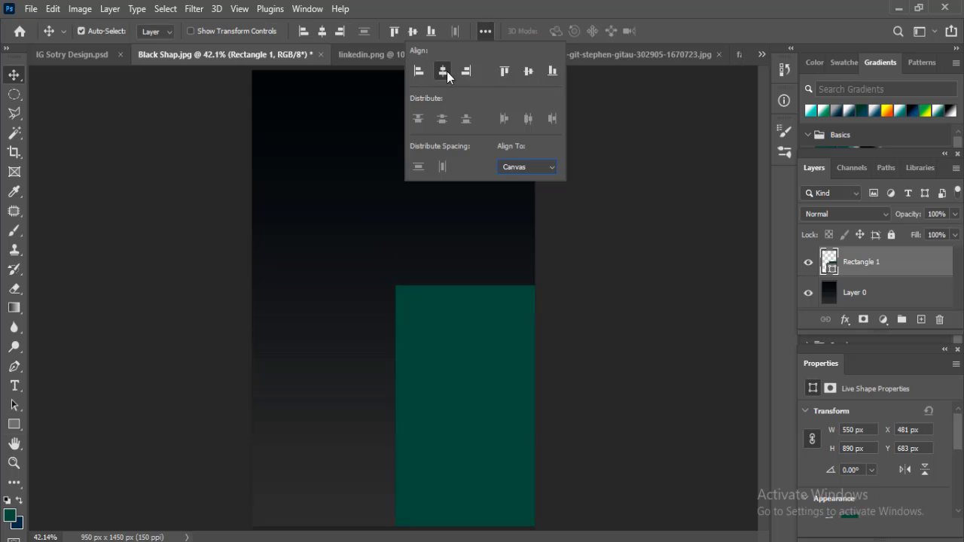
click(442, 71)
click(528, 71)
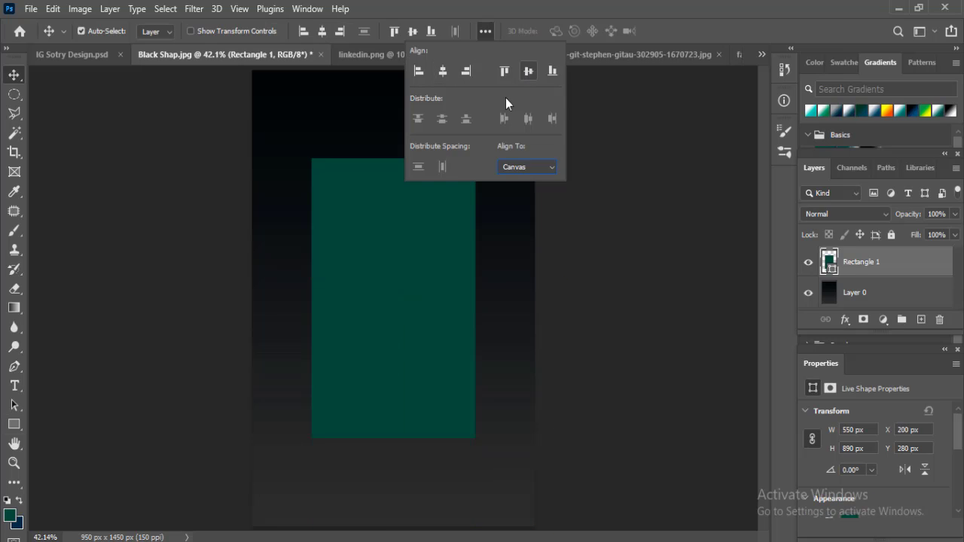
- Round all four corners of the centred rectangle to shape it like a phone body
click(79, 333)
click(15, 426)
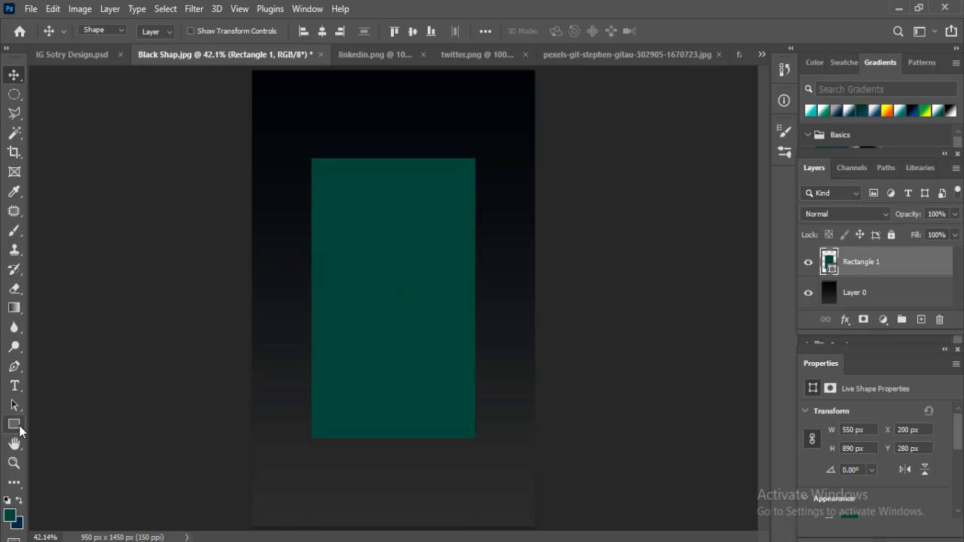
mouse_move(459, 175)
mouse_down()
mouse_move(456, 192)
mouse_move(457, 176)
mouse_up()
key(v)
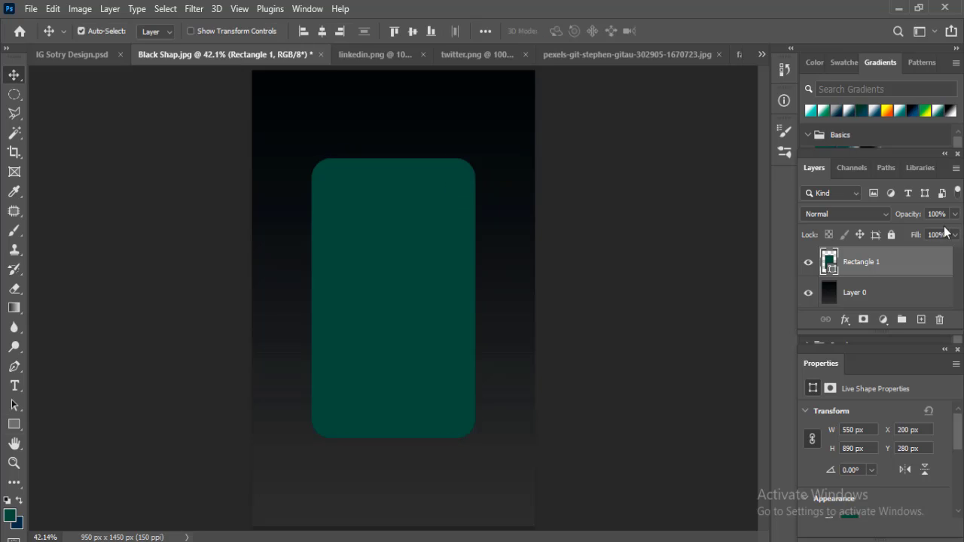
- Fill the rounded rectangle with the white-to-green linear gradient and set its angle to -90°
click(862, 110)
click(836, 111)
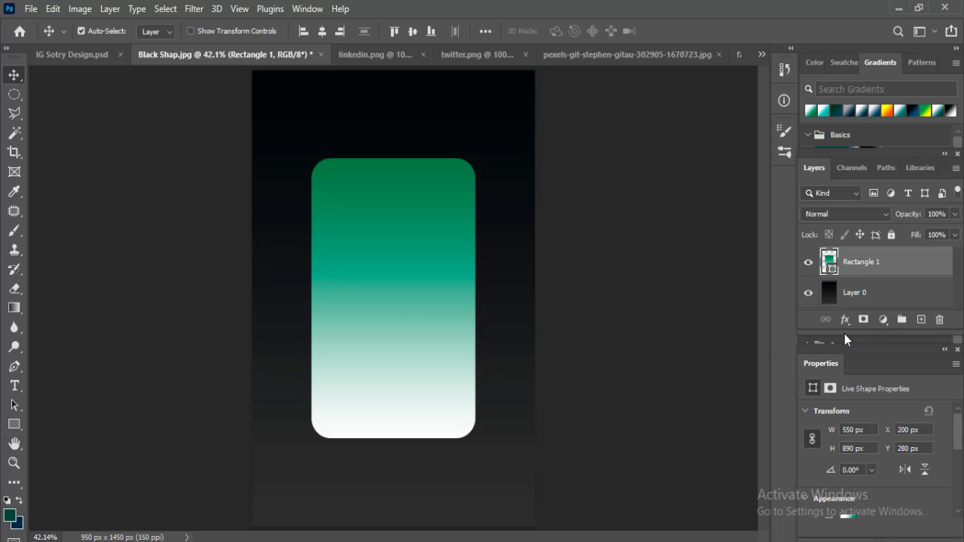
double_click(827, 261)
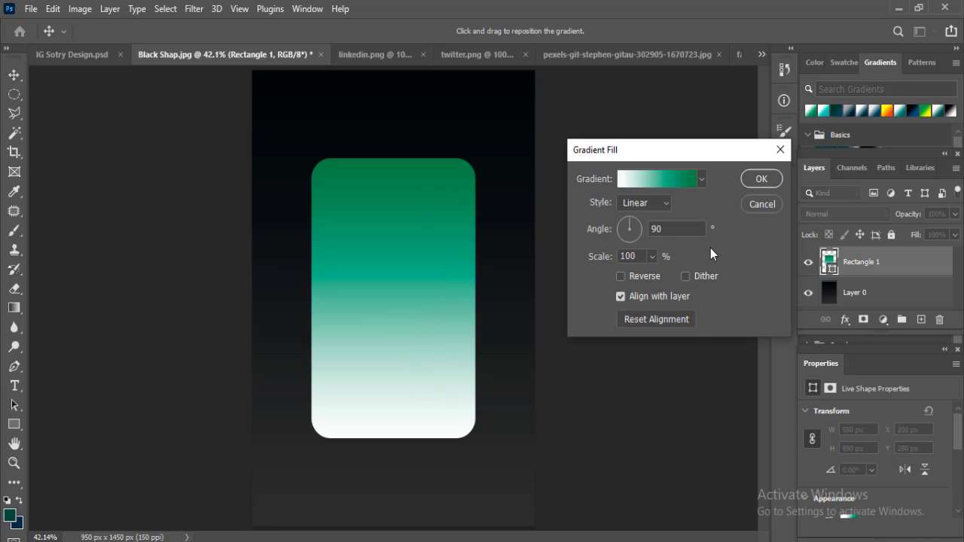
drag(625, 161, 610, 162)
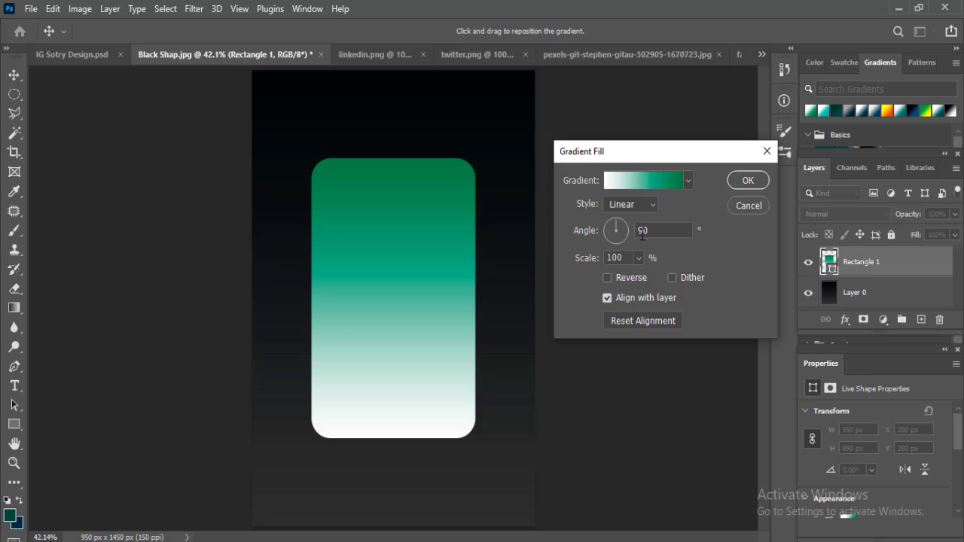
text(-)
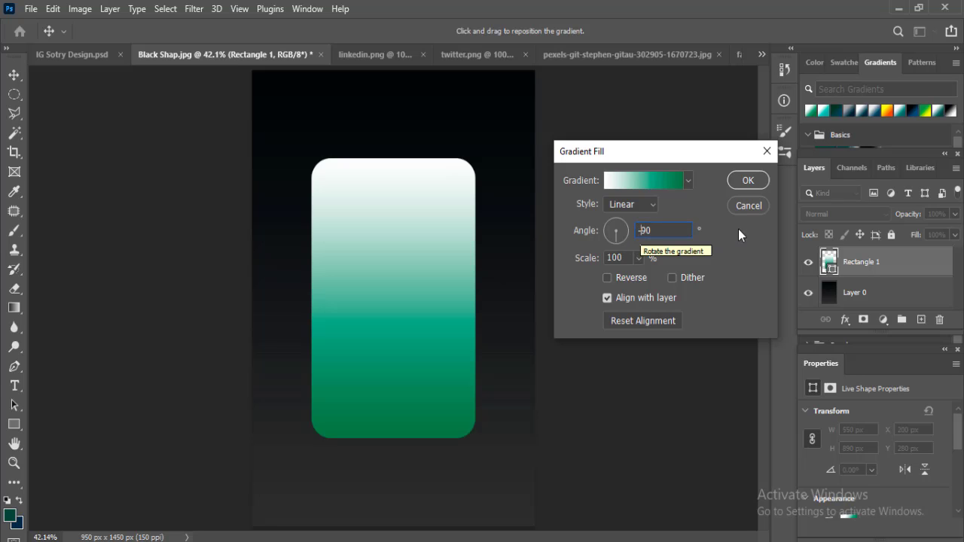
click(745, 178)
- Rasterize the rounded rectangle and delete a notch from the middle of its upper edge using a selection about 252 px wide
right_click(858, 262)
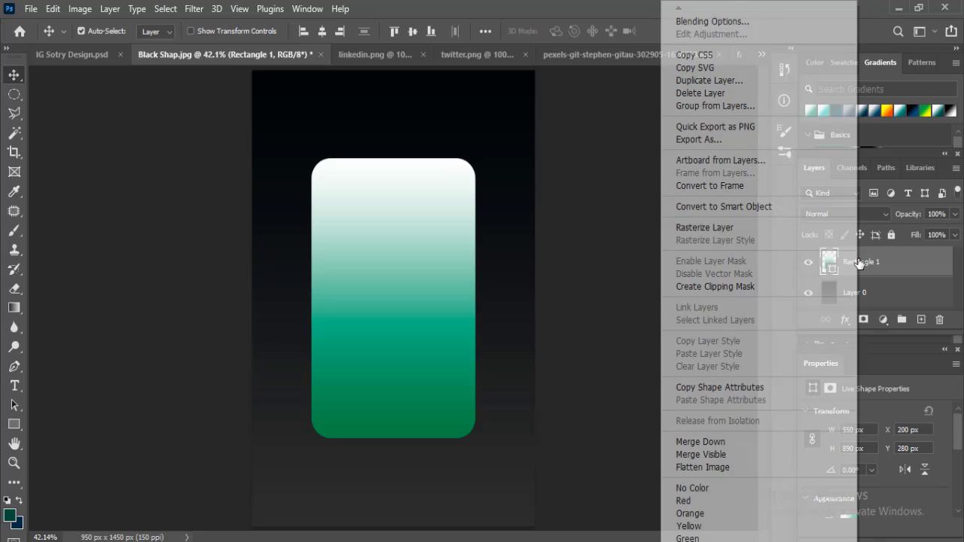
click(704, 228)
key(m)
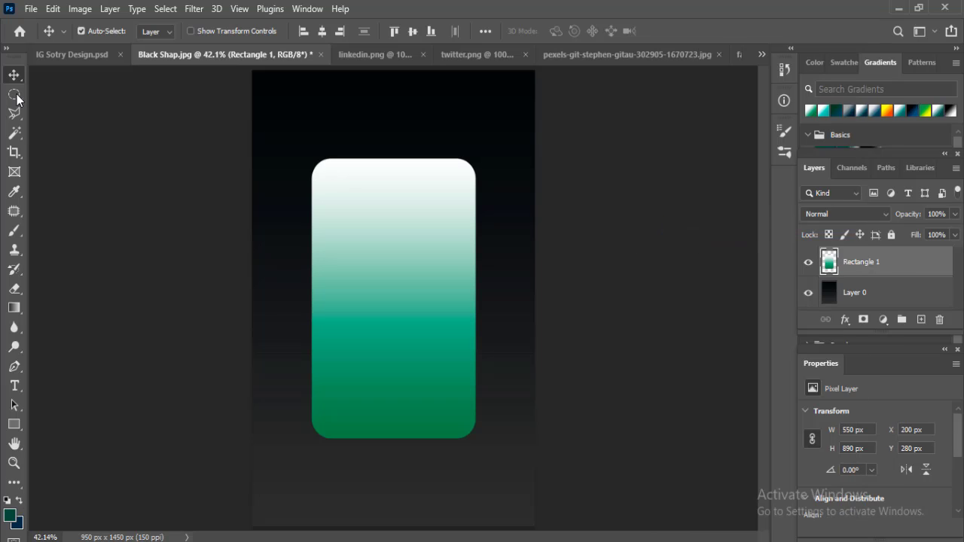
drag(360, 142, 435, 177)
key(Delete)
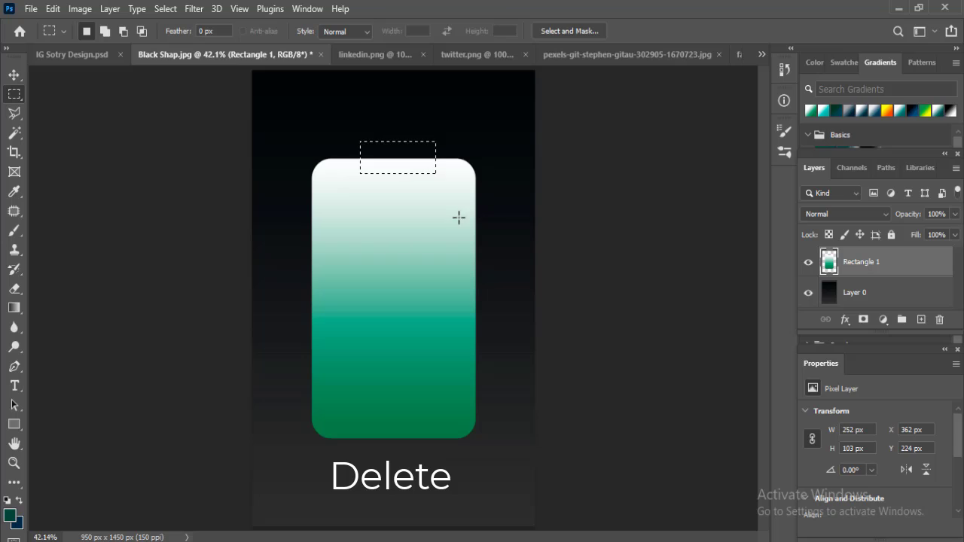
key(ctrl+d)
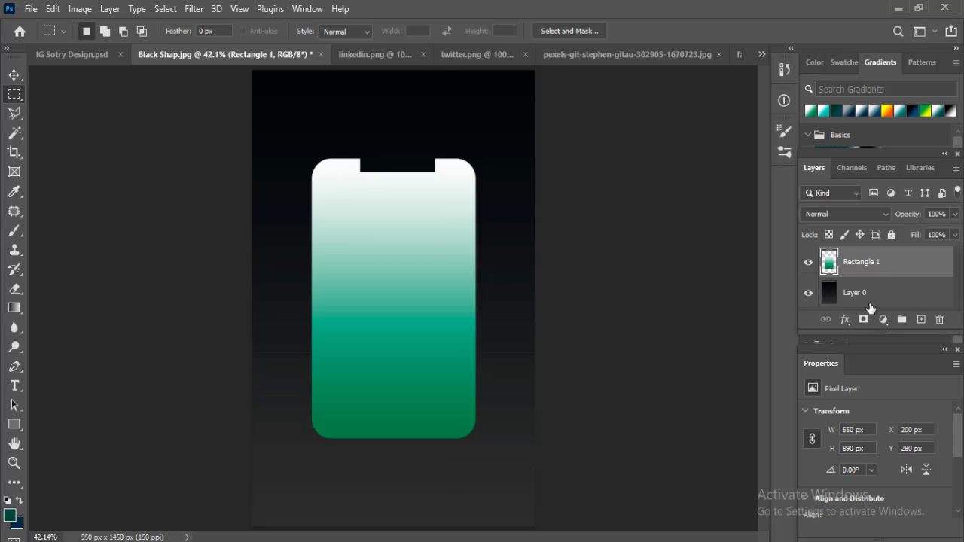
- On a new layer, draw a rectangle about 248 × 84 px overlapping the phone shape's lower-left corner
key(ctrl+shift+alt+n)
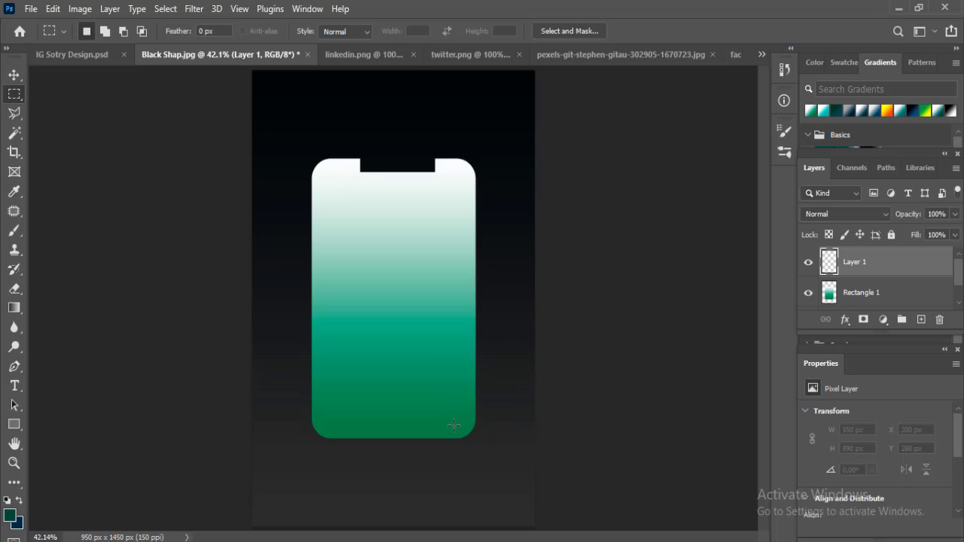
drag(823, 313, 822, 251)
click(13, 424)
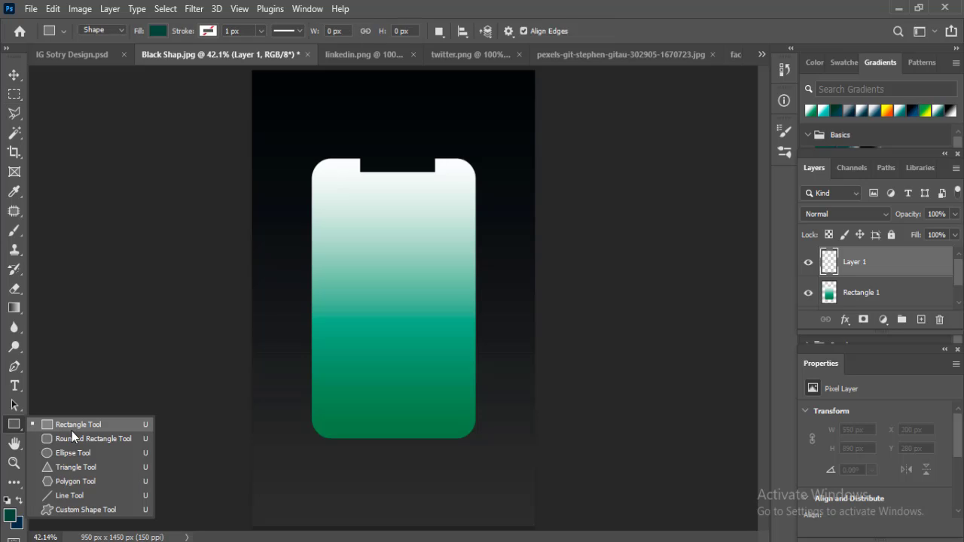
click(62, 426)
drag(299, 413, 377, 443)
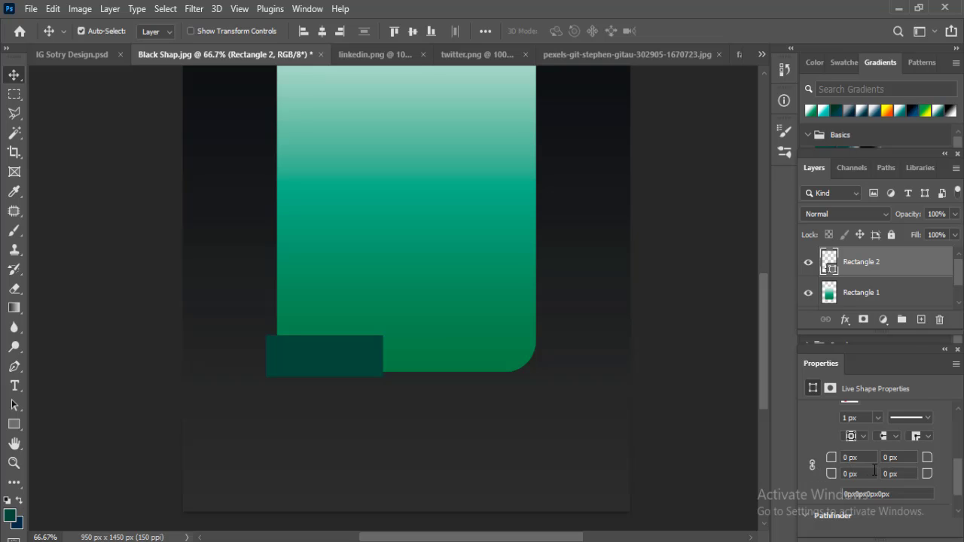
- Set the small rectangle's upper-right corner radius to 50 px and its fill to yellow
drag(890, 457, 856, 457)
text(5)
click(14, 423)
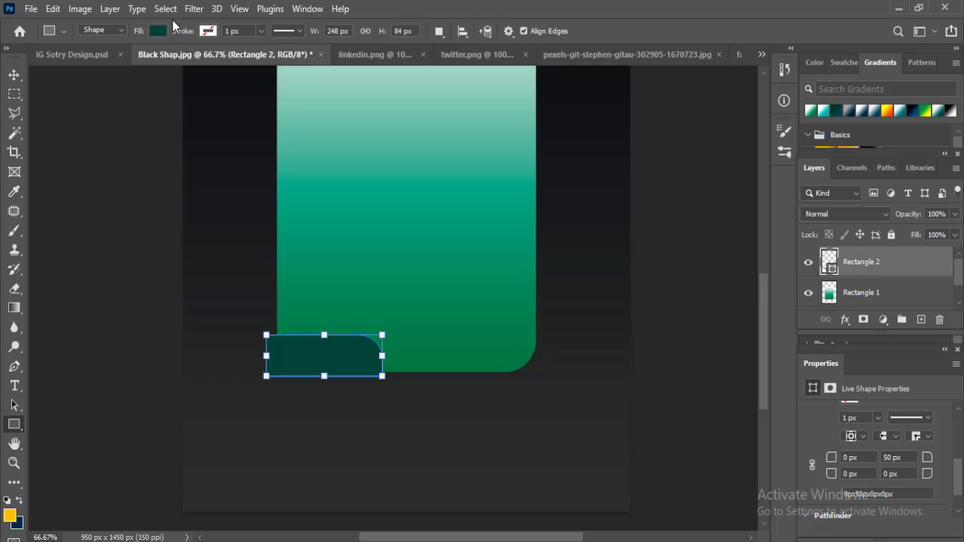
click(159, 31)
click(69, 110)
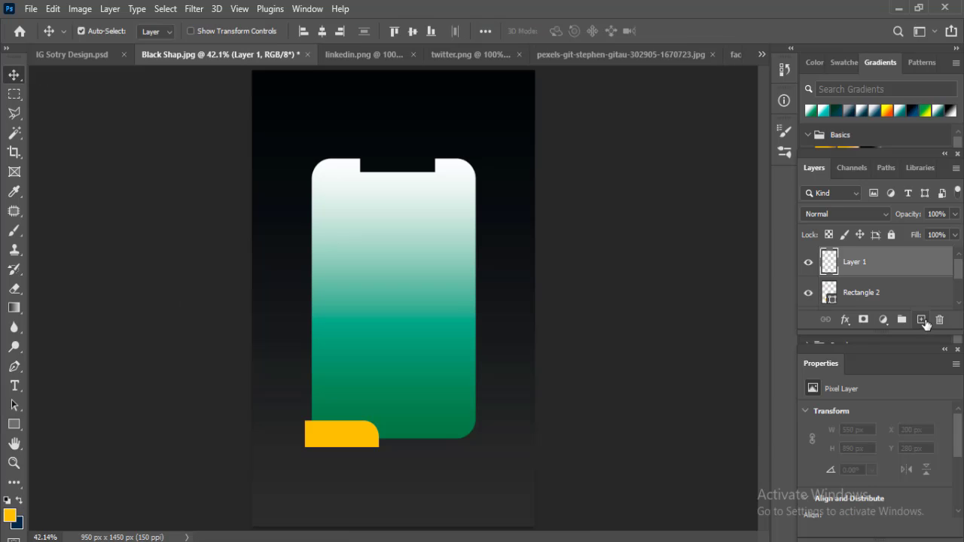
- Draw a yellow, slightly tilted triangle overlapping the phone shape's lower-right corner
click(13, 424)
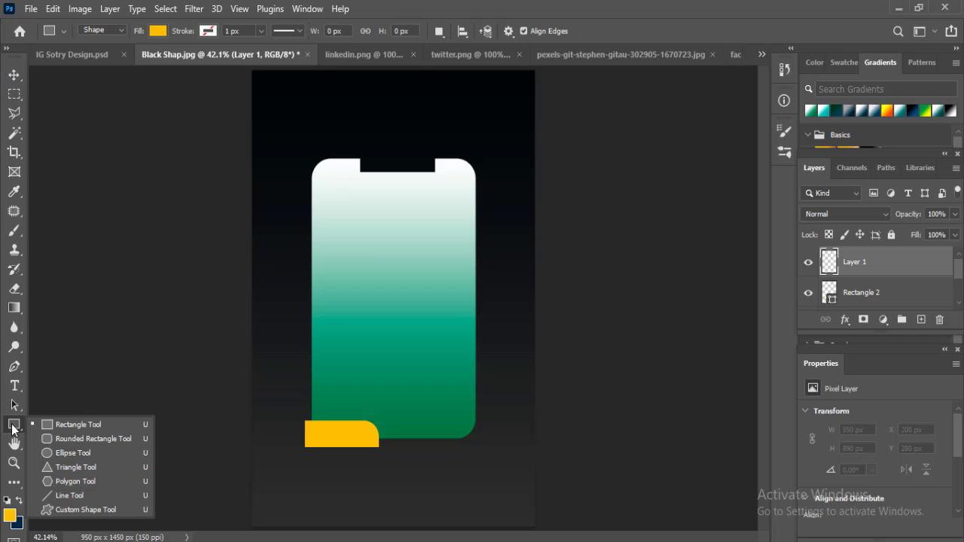
click(66, 467)
drag(430, 389, 503, 458)
key(v)
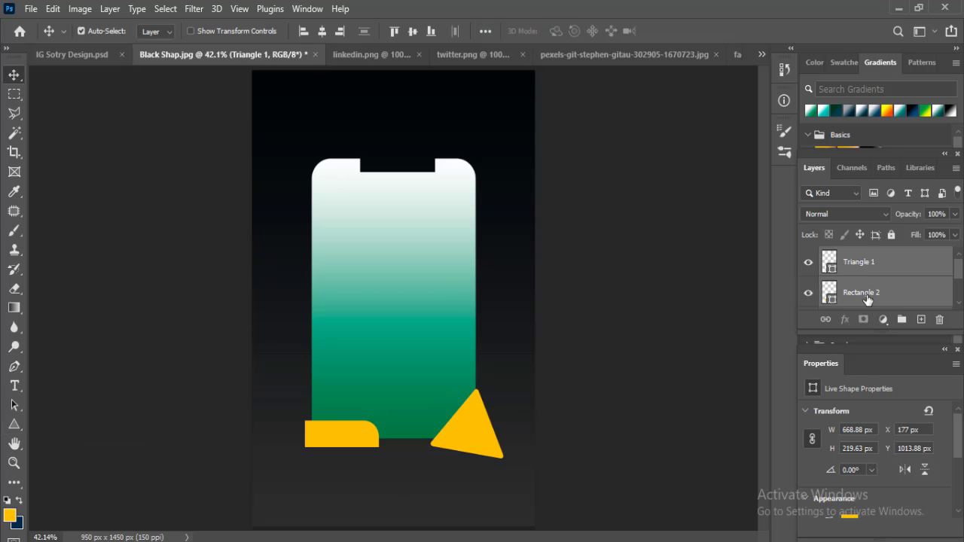
- Combine the triangle and small yellow rectangle layers into one smart object and rasterize it
shift+click(833, 293)
right_click(828, 277)
click(692, 228)
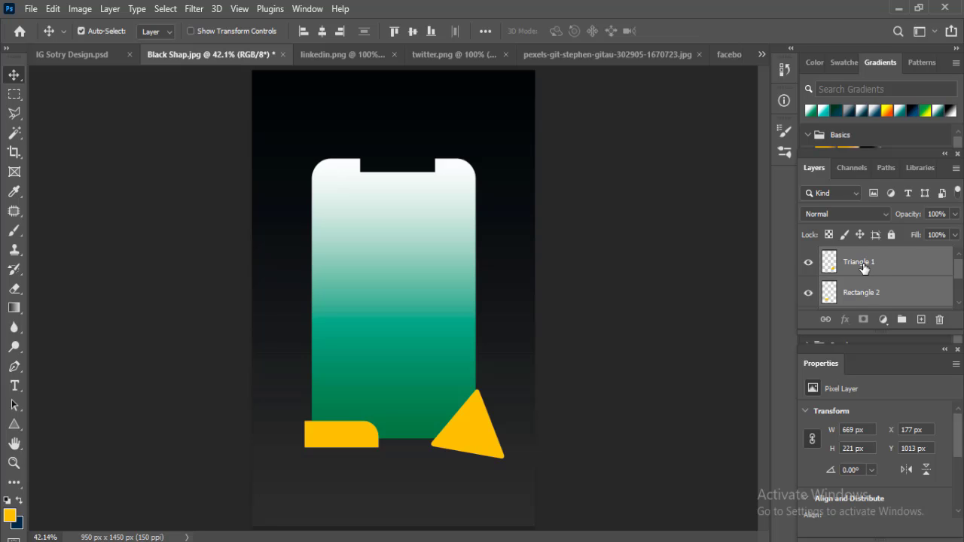
right_click(902, 264)
click(730, 206)
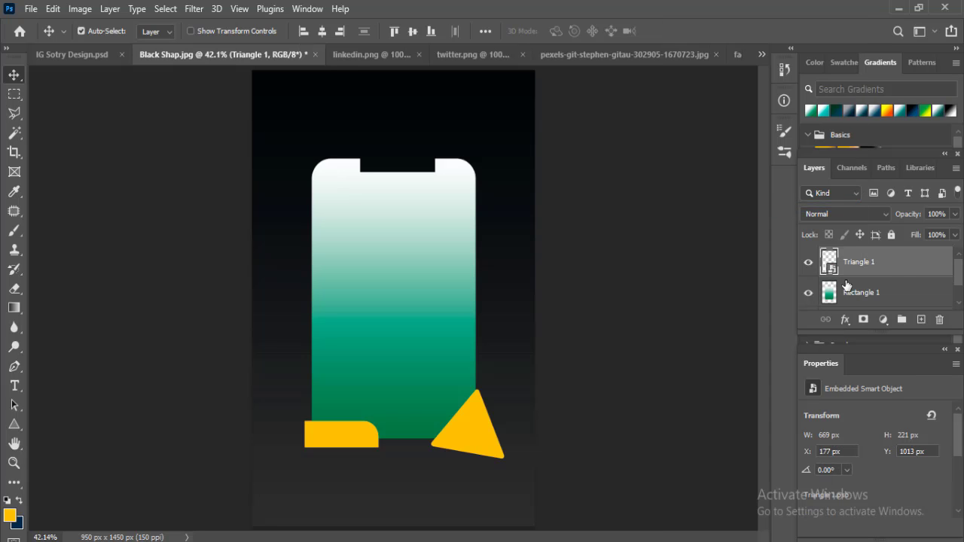
right_click(857, 272)
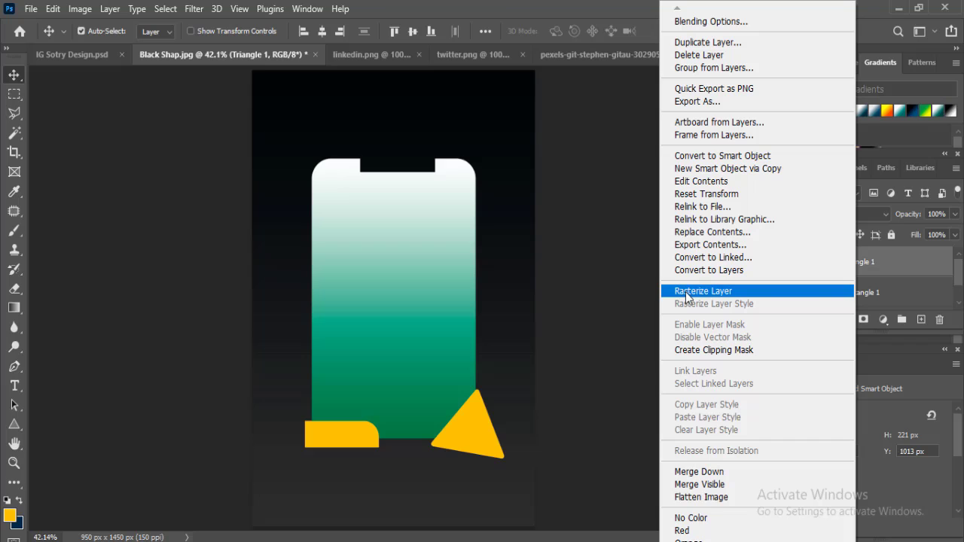
click(688, 293)
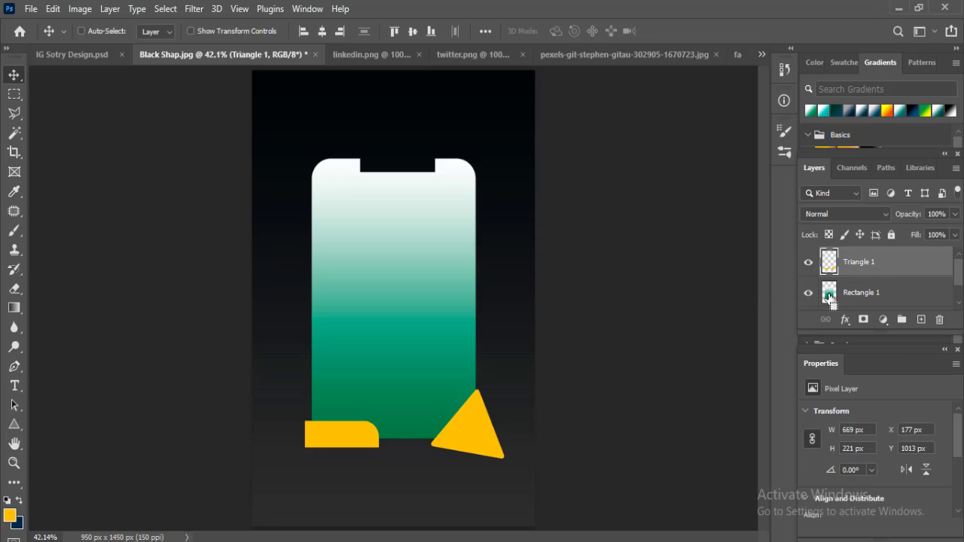
- Delete the parts of the yellow corner shapes that extend outside the phone shape's outline
ctrl+click(828, 295)
key(ctrl+shift+i)
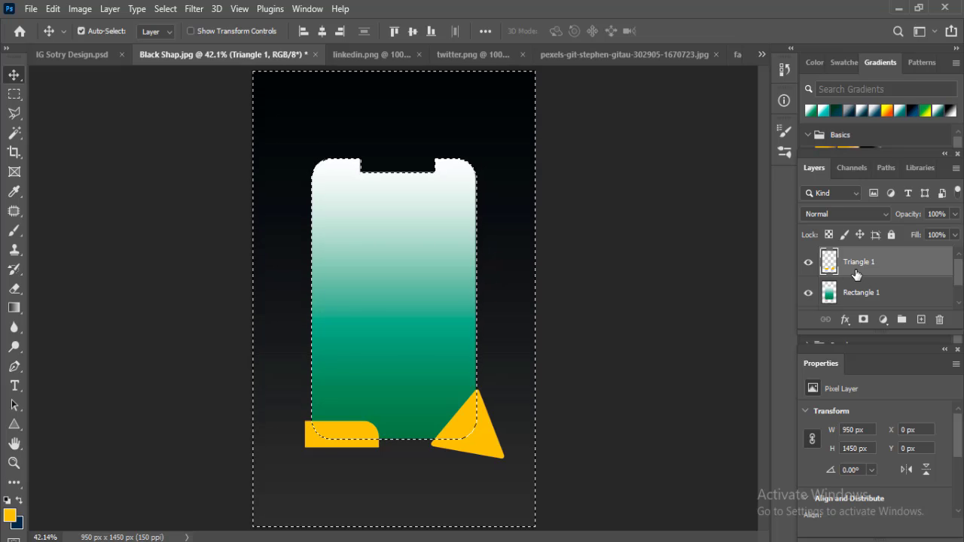
key(Delete)
key(ctrl+d)
- On a new layer, draw a yellow rectangle about 79 × 257 px across the phone's right edge with 50 px left corners
key(ctrl+shift+alt+n)
key(u)
drag(465, 247, 488, 328)
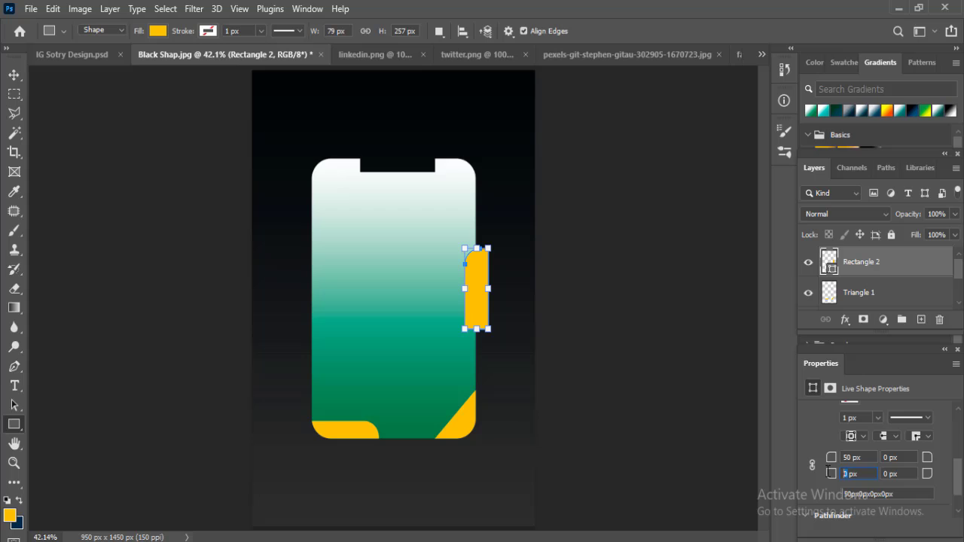
text(50)
key(Return)
click(14, 74)
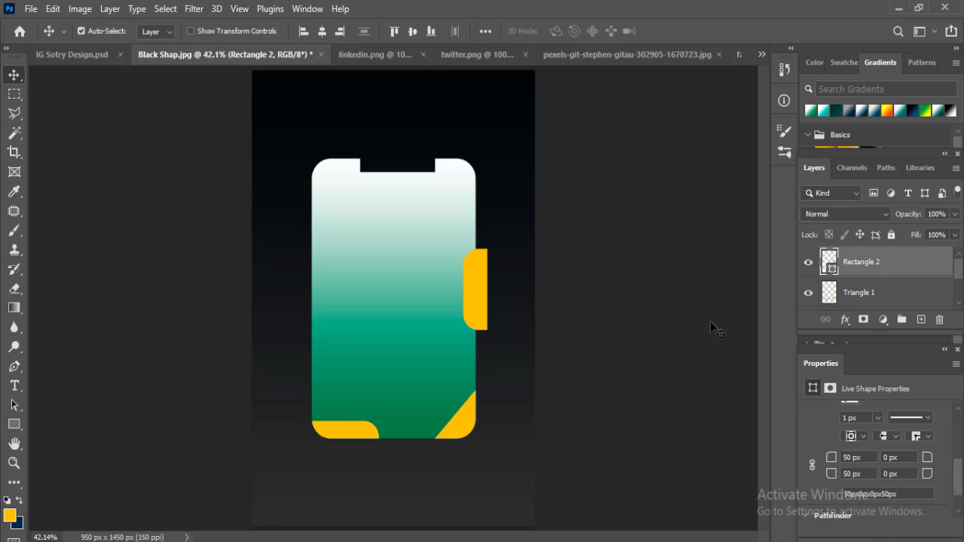
- Rasterize the yellow side rectangle and trim off the part outside the phone shape
right_click(862, 264)
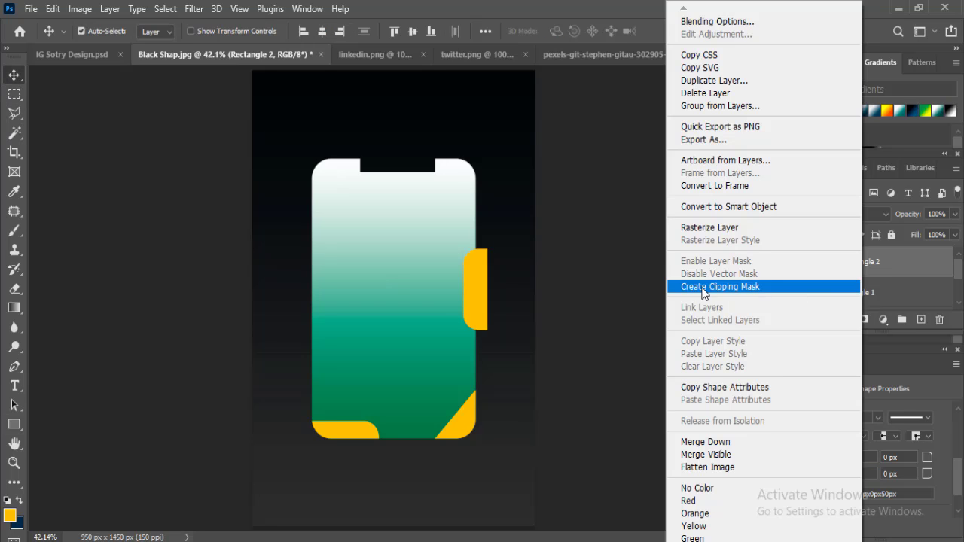
click(685, 224)
key(ctrl+e)
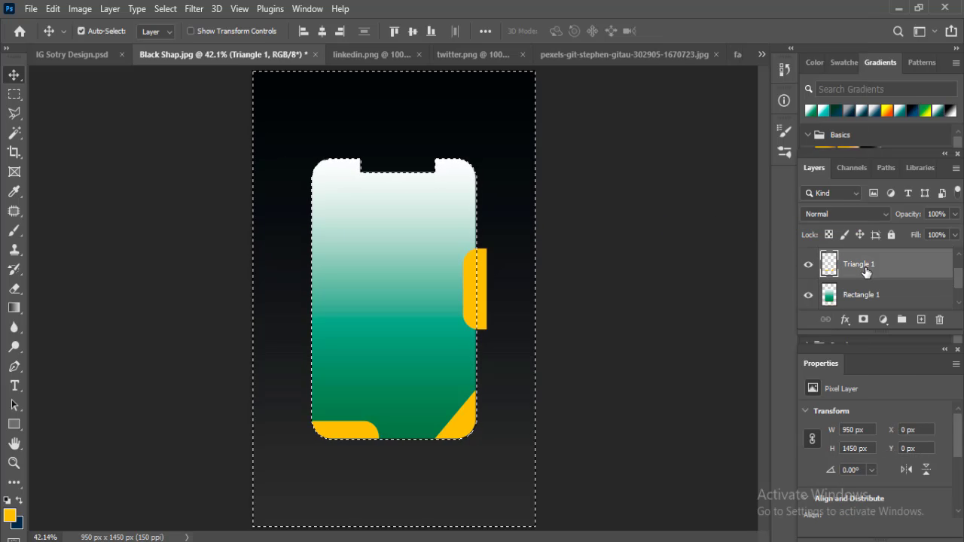
key(ctrl+z)
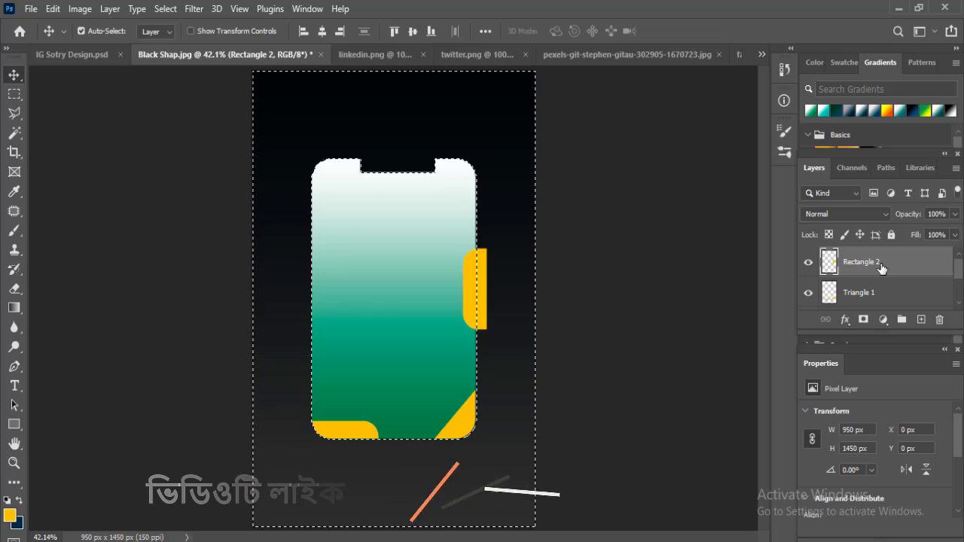
key(ctrl+d)
- On a new layer, draw a black ellipse about 293 × 298 px in the middle of the phone shape
click(922, 320)
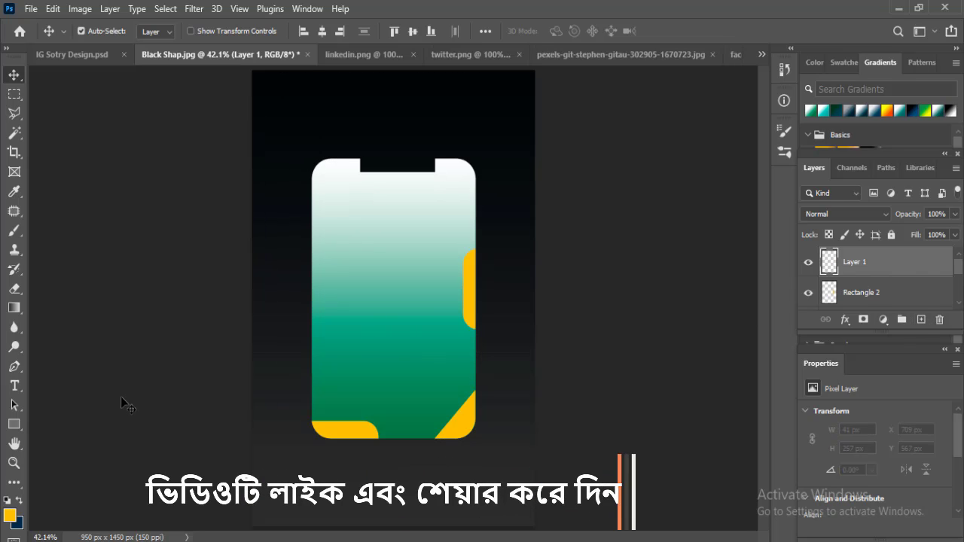
click(15, 427)
right_click(15, 425)
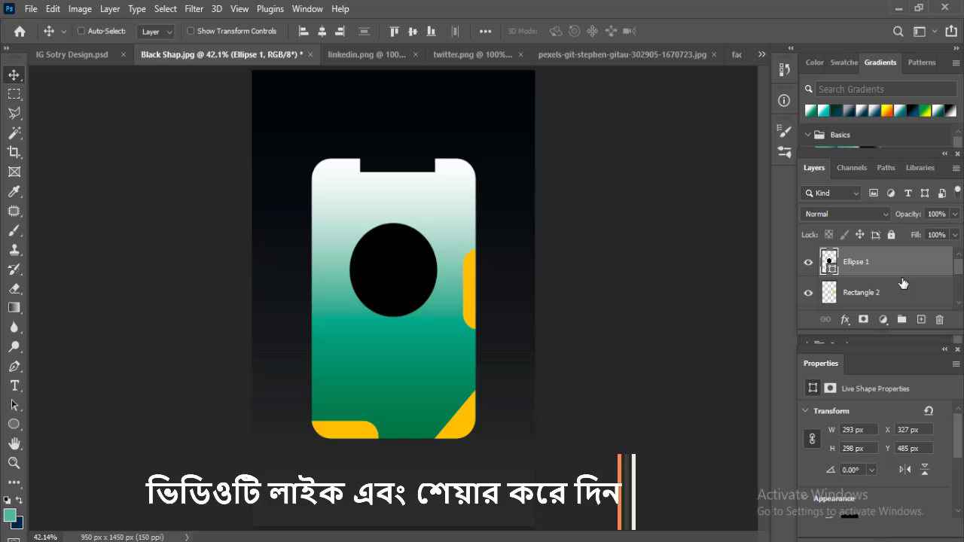
- Duplicate the black ellipse layer, hide the copy and select the original ellipse
key(ctrl+j)
click(810, 262)
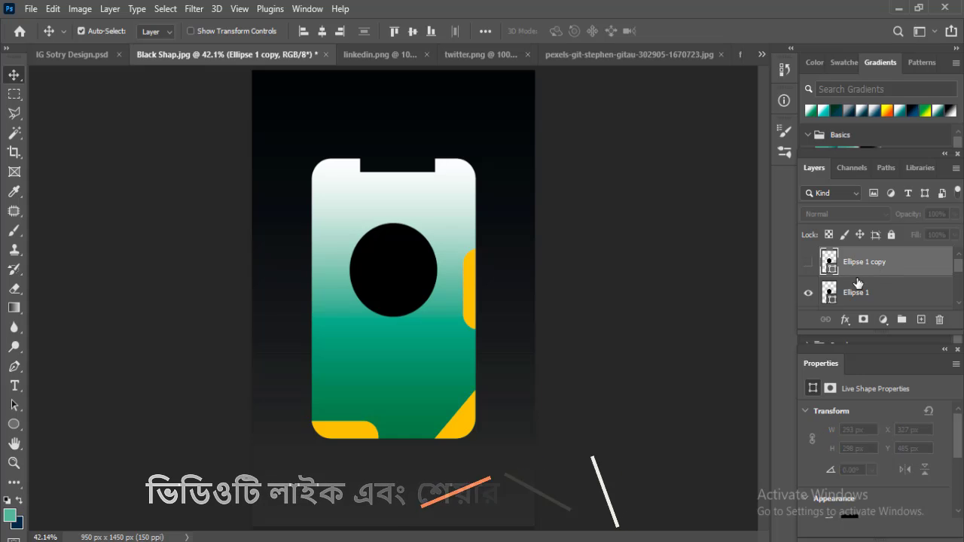
click(863, 293)
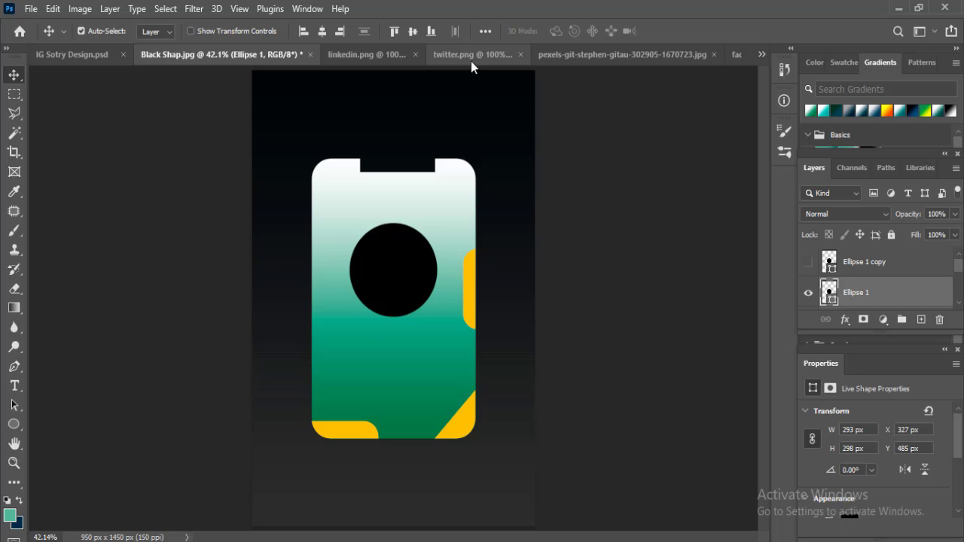
- Copy the whole gold rings photo and paste it into the Black Shap.jpg document, accepting the colour profile conversion
click(557, 55)
key(ctrl+0)
key(ctrl+a)
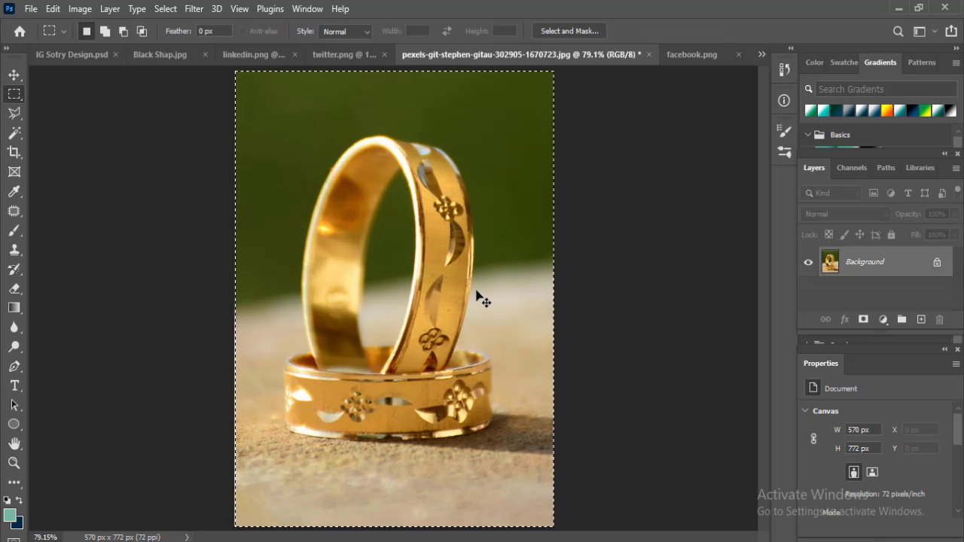
click(163, 60)
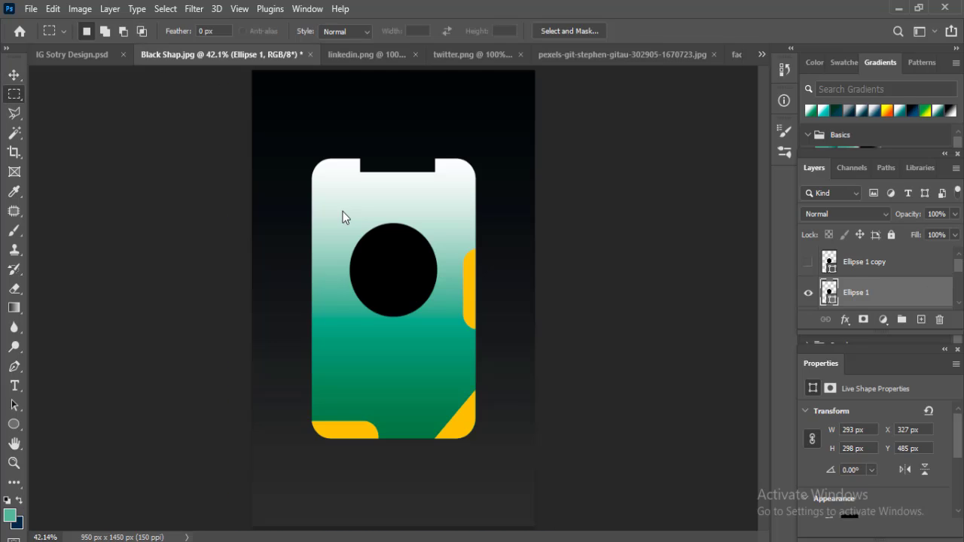
key(ctrl+v)
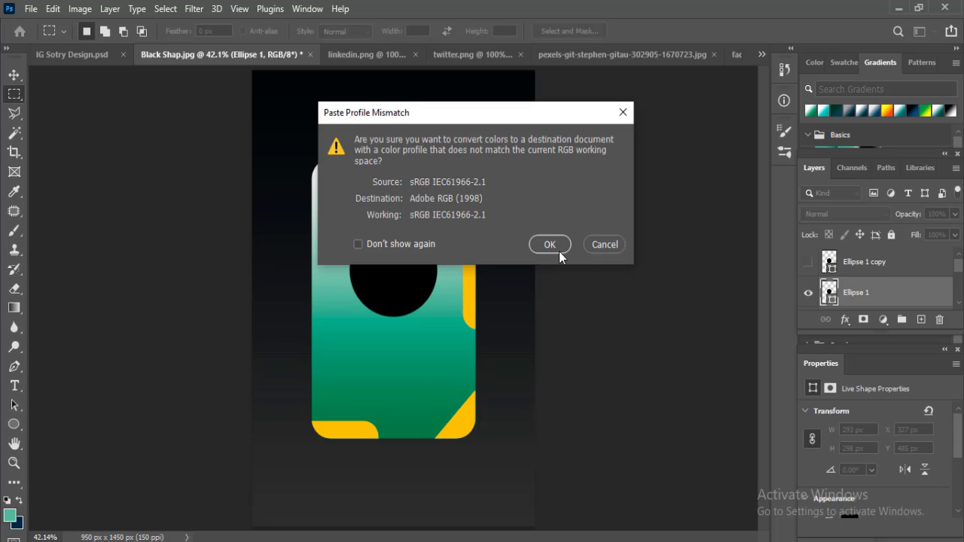
click(550, 244)
- Scale the pasted rings photo to about 317 × 340 px over the black ellipse and clip it to the ellipse
key(ctrl+t)
drag(477, 179, 446, 238)
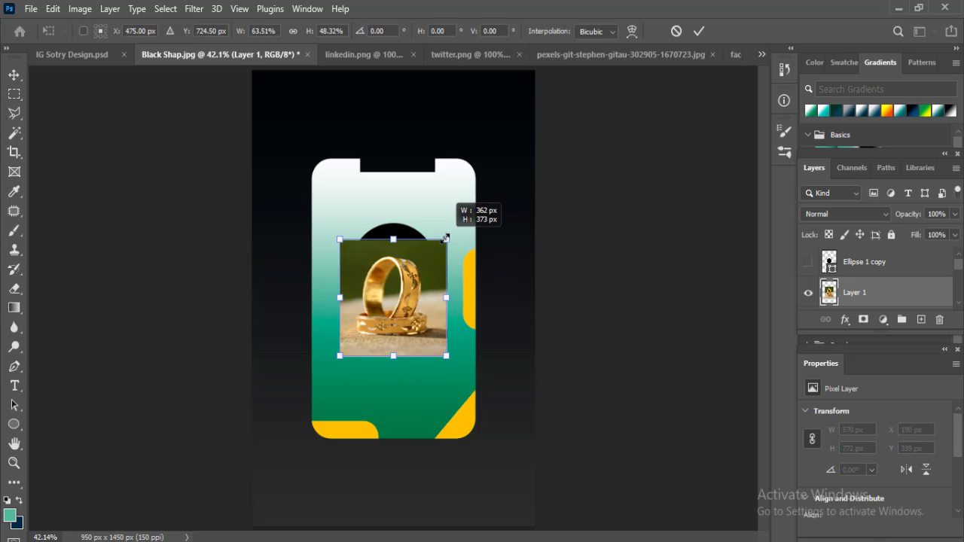
drag(415, 281, 405, 265)
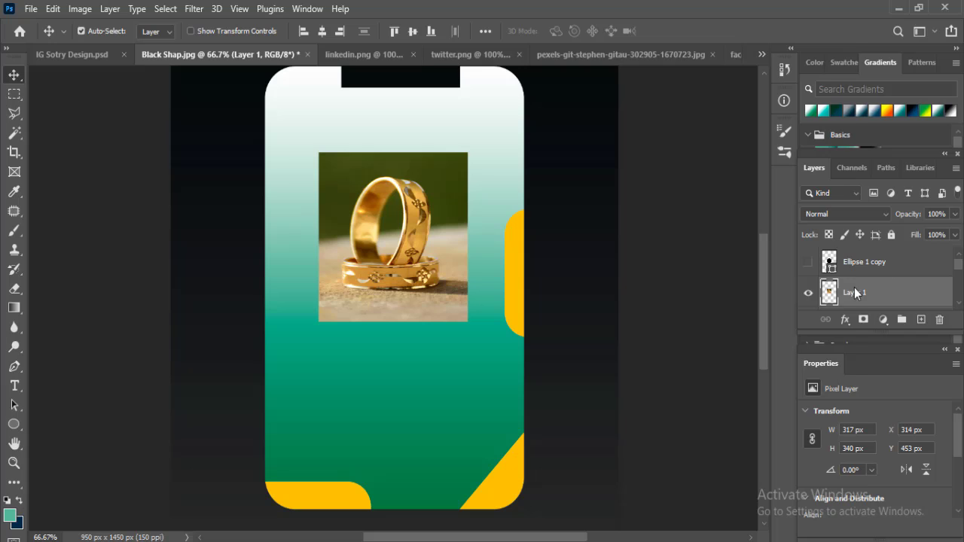
right_click(854, 293)
click(689, 283)
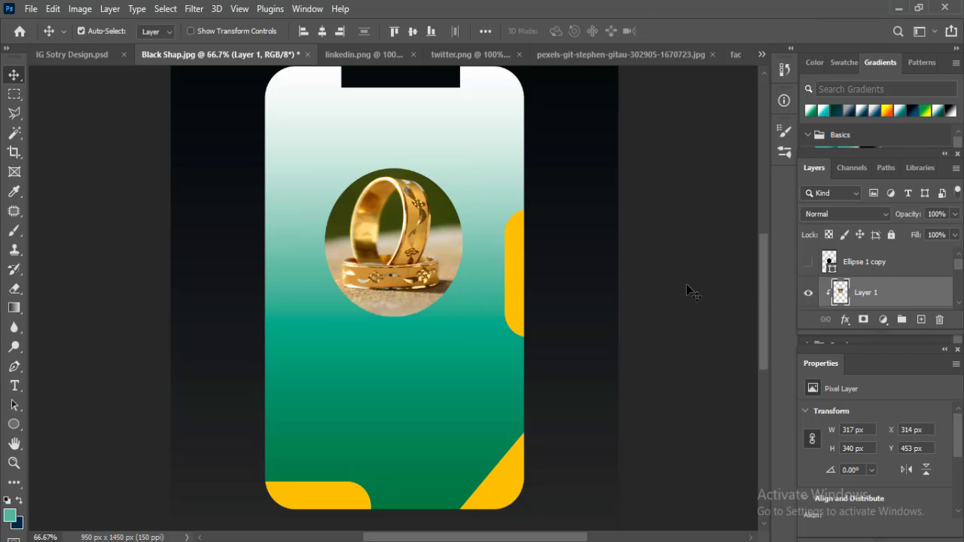
- Show the ellipse copy and turn it into a frame with no fill and a thick yellow stroke
click(808, 261)
click(898, 269)
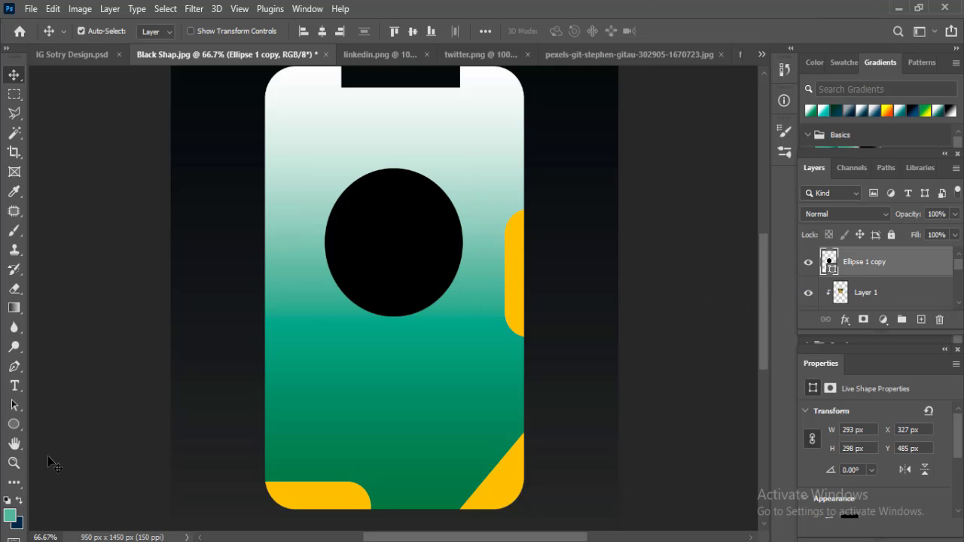
click(24, 422)
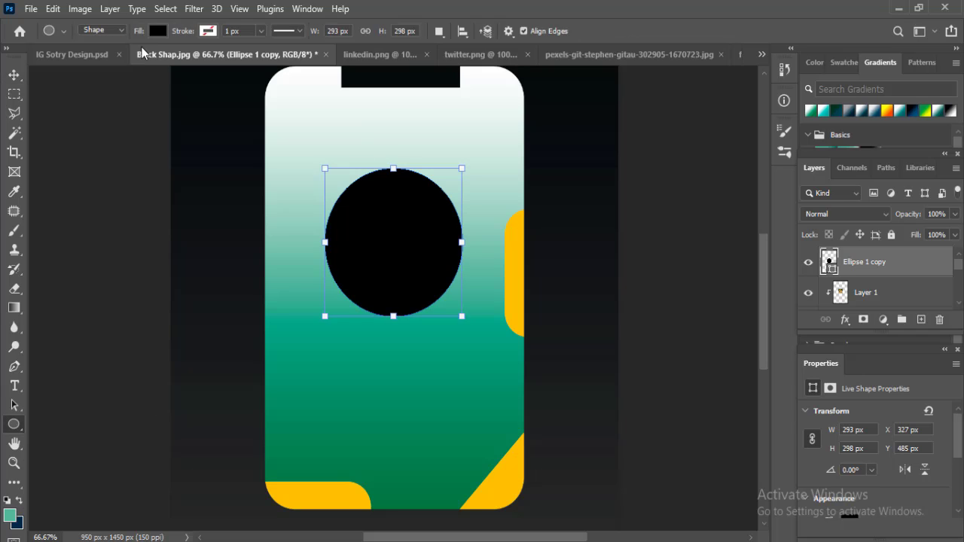
click(160, 32)
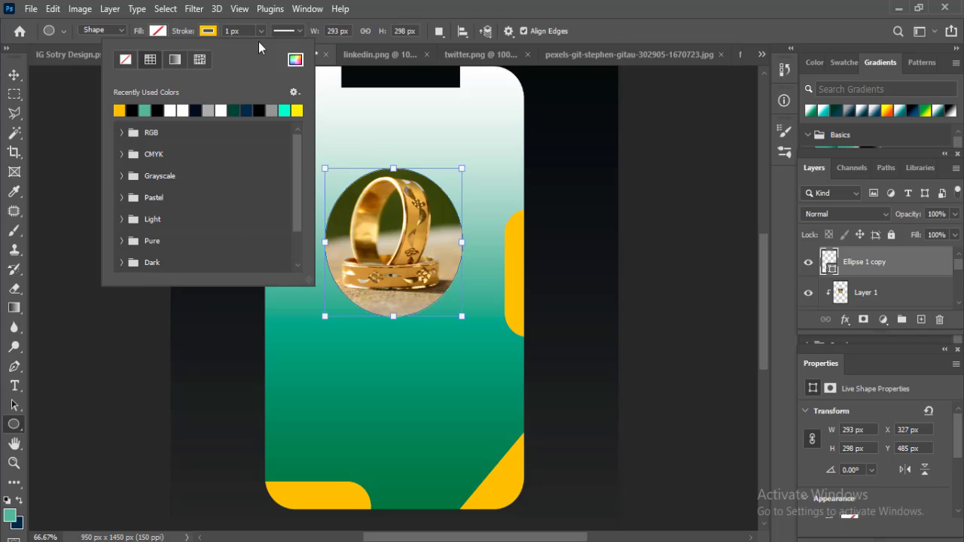
click(259, 32)
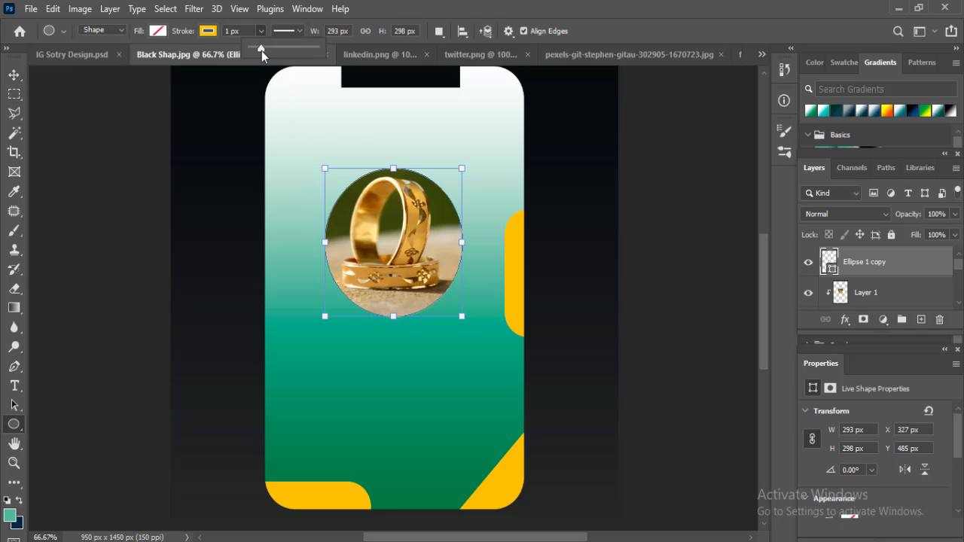
drag(259, 49, 265, 47)
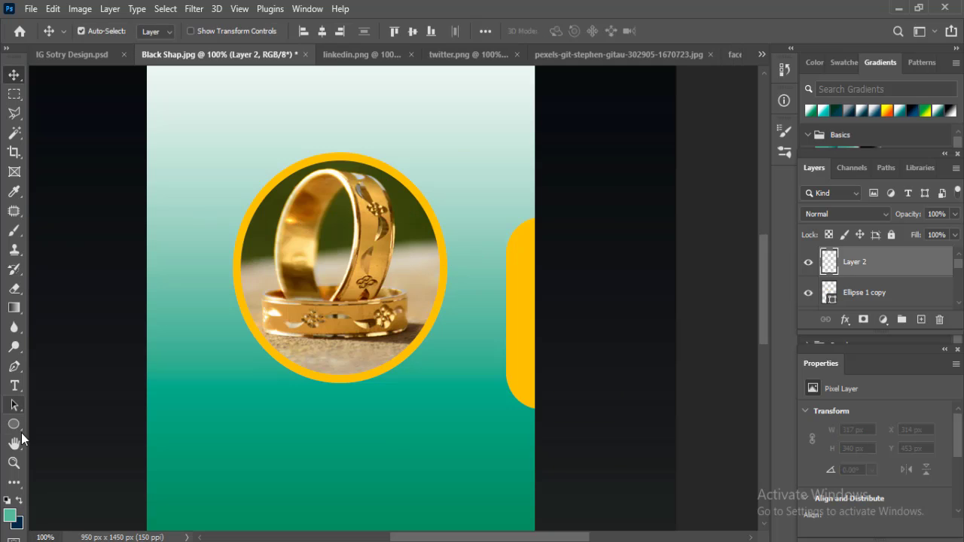
- Draw a 90 × 90 px teal-to-white gradient circle on the frame's upper right edge and add two-line Arial Bold text "50% OFF"
click(14, 425)
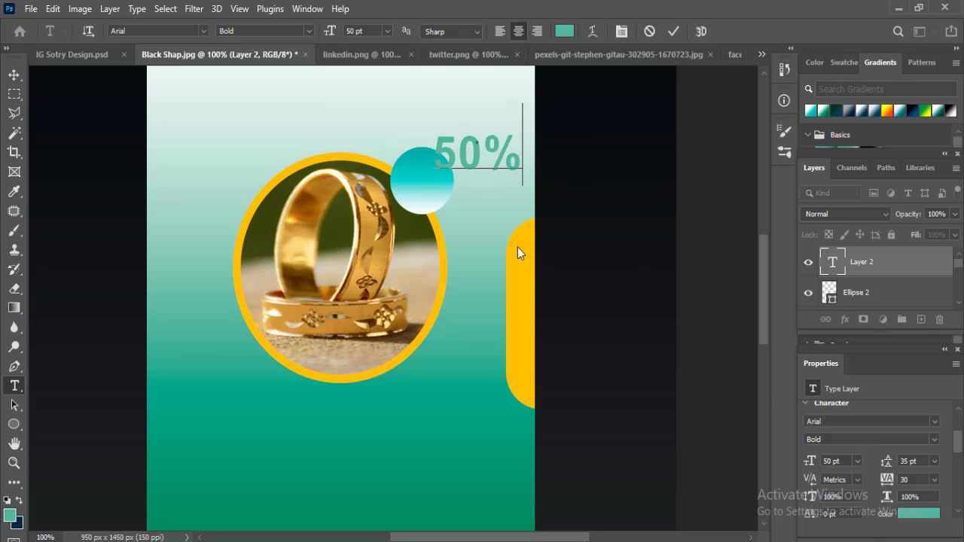
key(Return)
text(O)
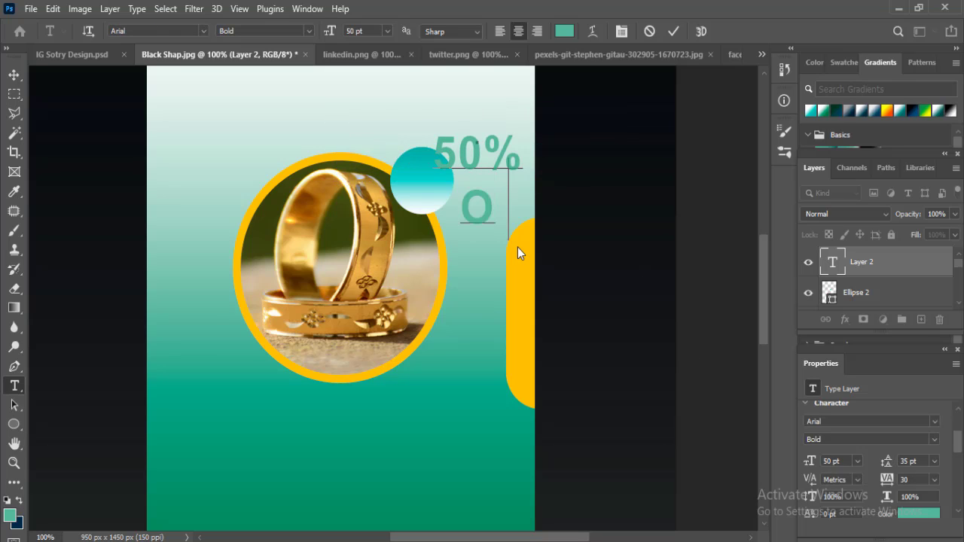
text(FF)
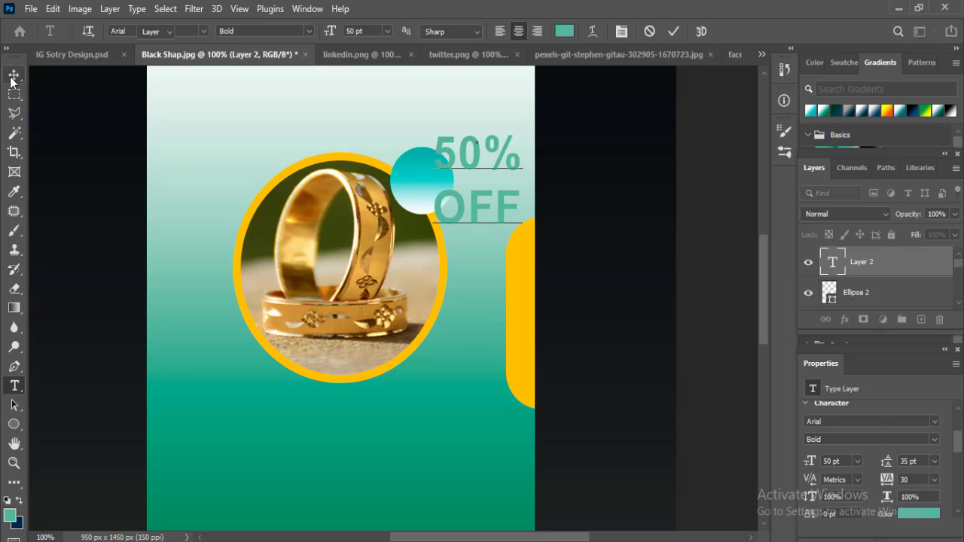
- Make the "50% OFF" text black, 25 pt with 14 pt leading, and centre it on the small gradient circle
click(14, 75)
click(919, 512)
text(000000)
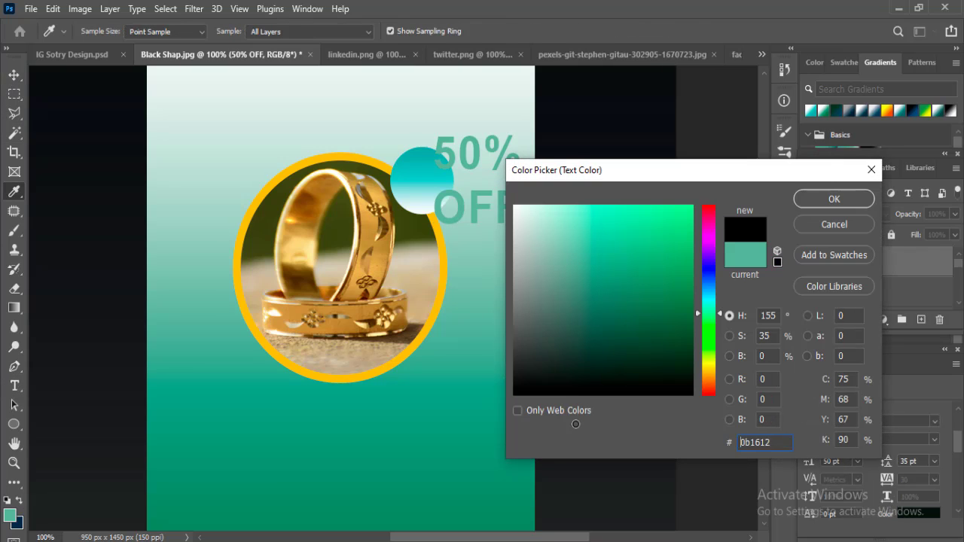
click(824, 202)
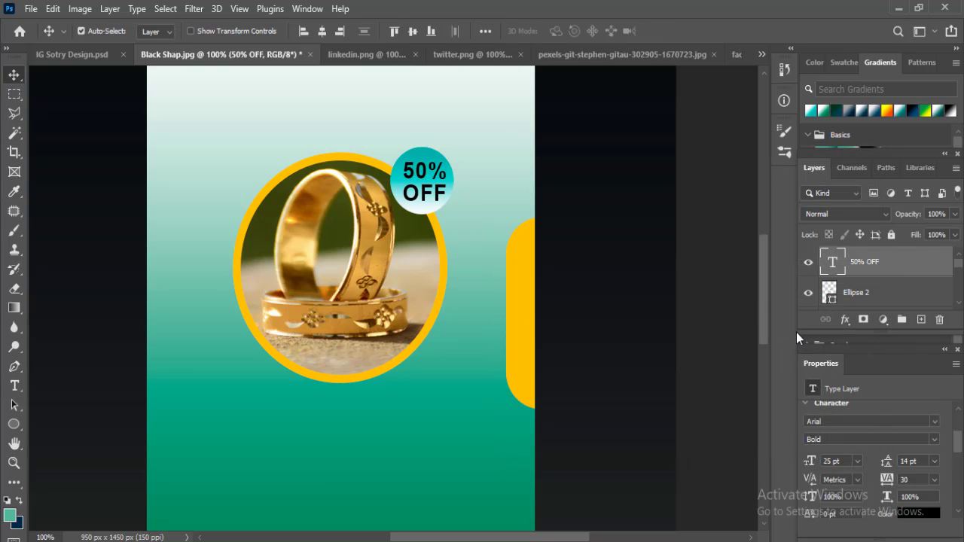
- Duplicate the small gradient circle and give the copy no fill and a dark navy outline
click(869, 292)
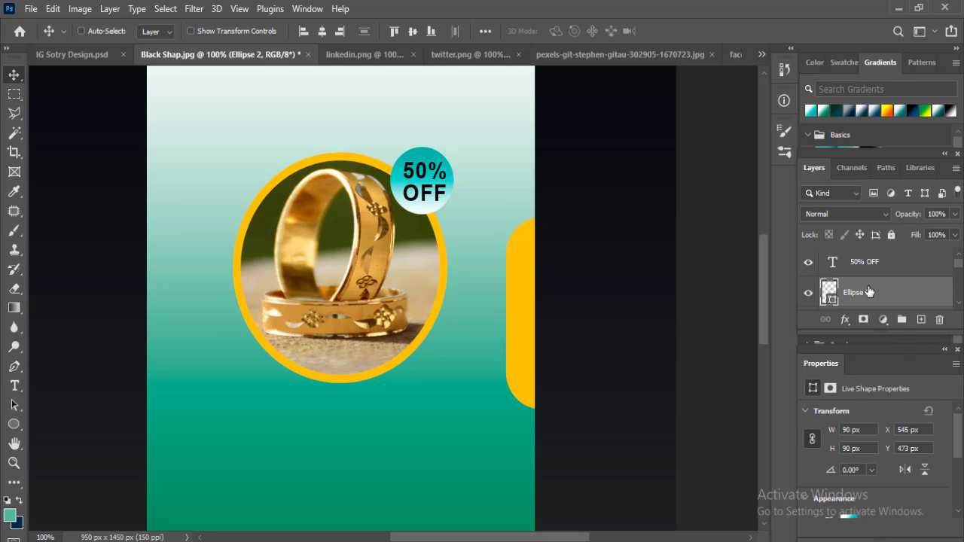
key(ctrl+j)
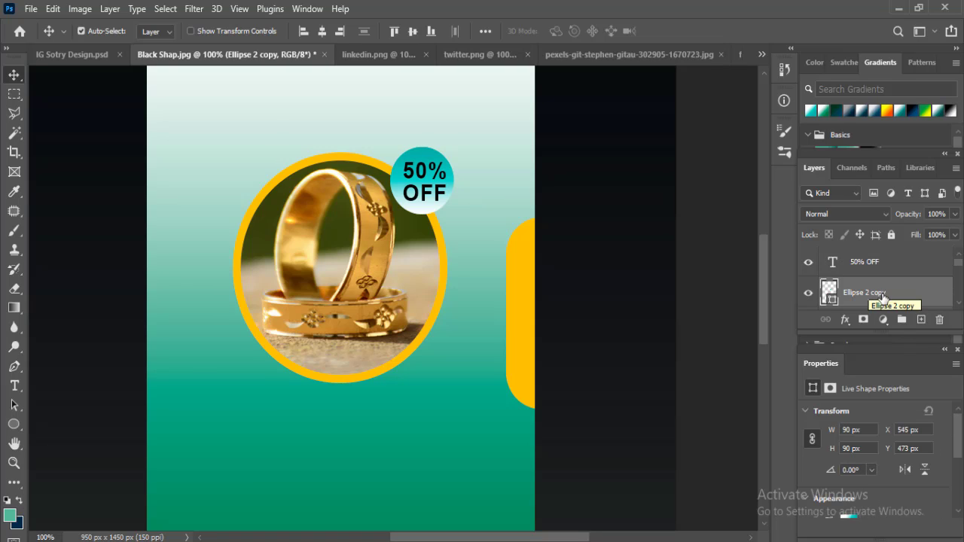
key(u)
click(157, 31)
click(76, 60)
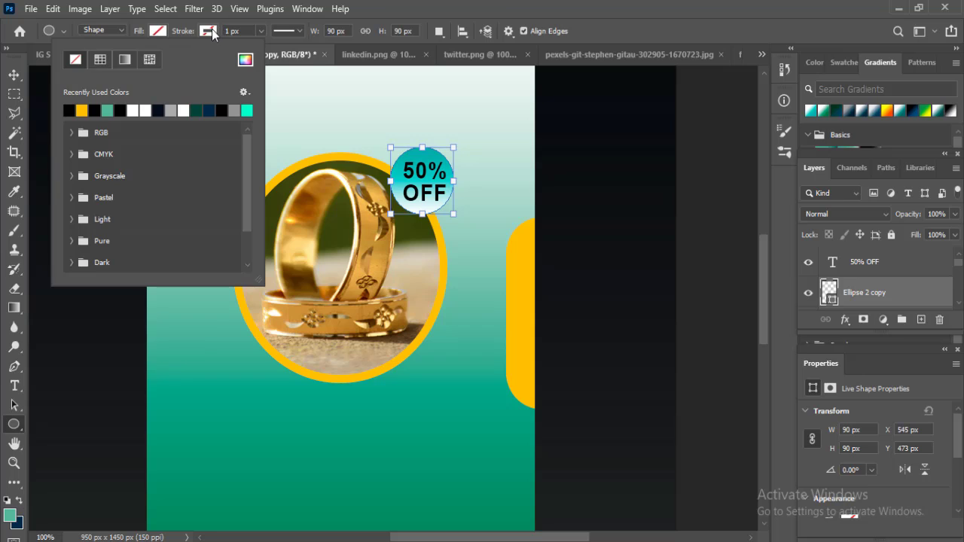
click(210, 31)
click(213, 112)
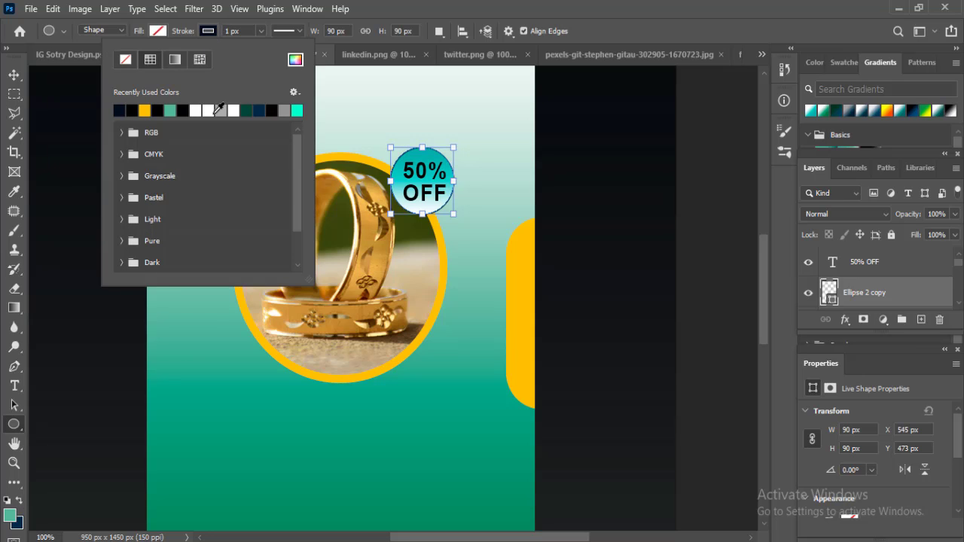
click(271, 32)
key(v)
key(ctrl+0)
- On a new layer, add a centred navy heading with "GROW YOUR" in light type above bold "BUSINESS", just below the phone notch
click(895, 268)
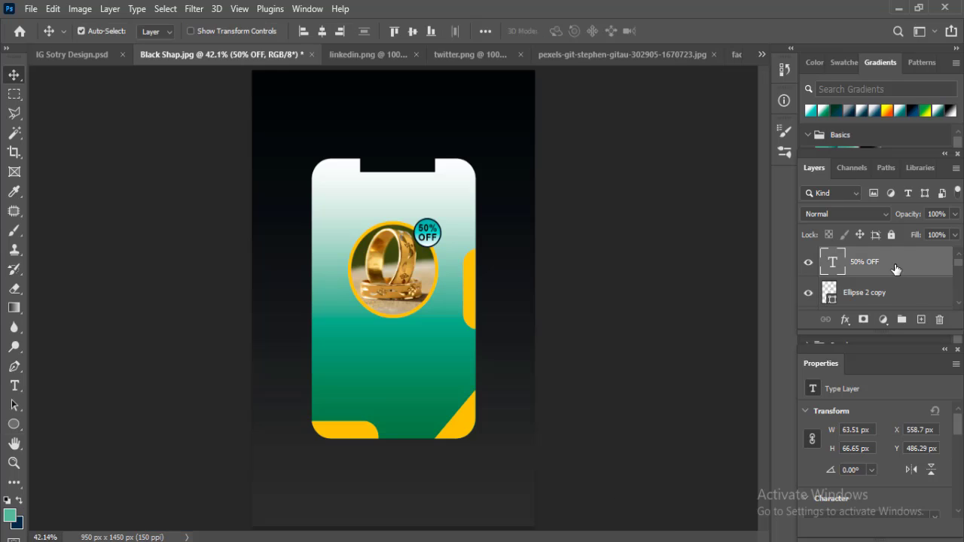
click(921, 320)
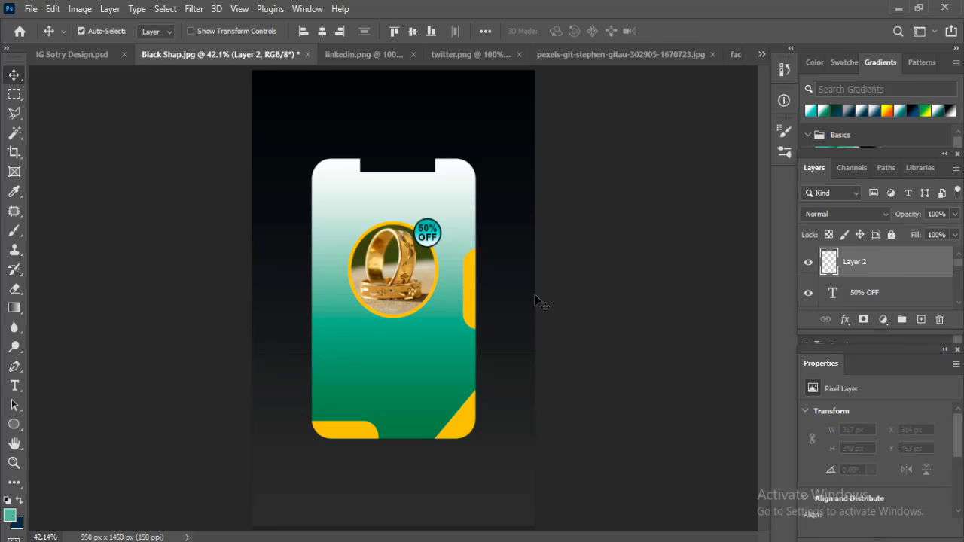
key(t)
click(374, 376)
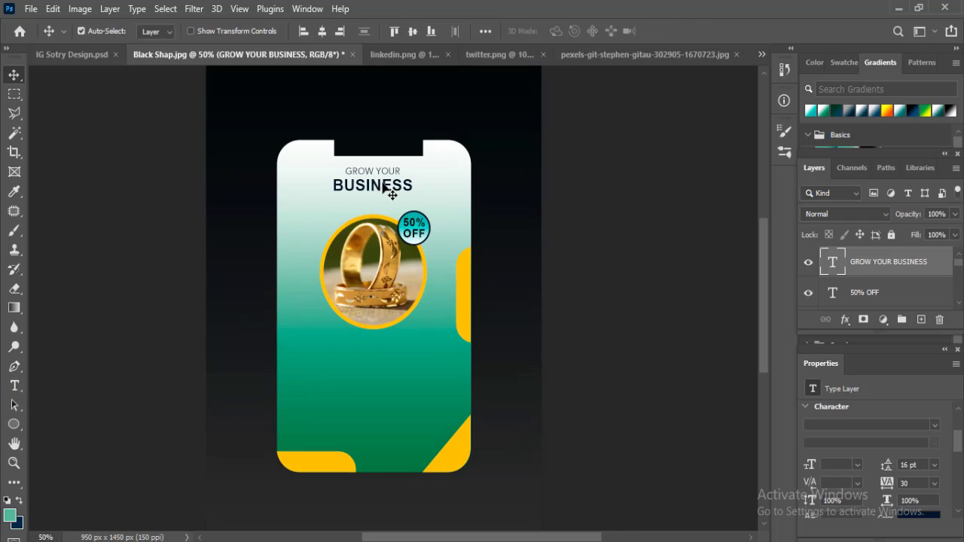
- Duplicate the heading below the rings photo and change the copy to "PRODUCTS DETAILS" in white Arial Bold, 20 pt
drag(371, 187, 369, 351)
double_click(340, 347)
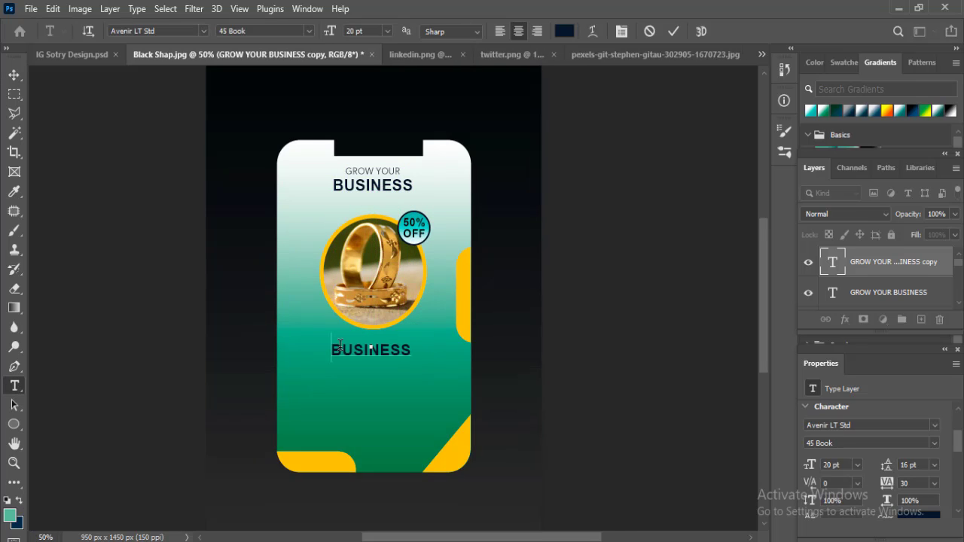
double_click(339, 346)
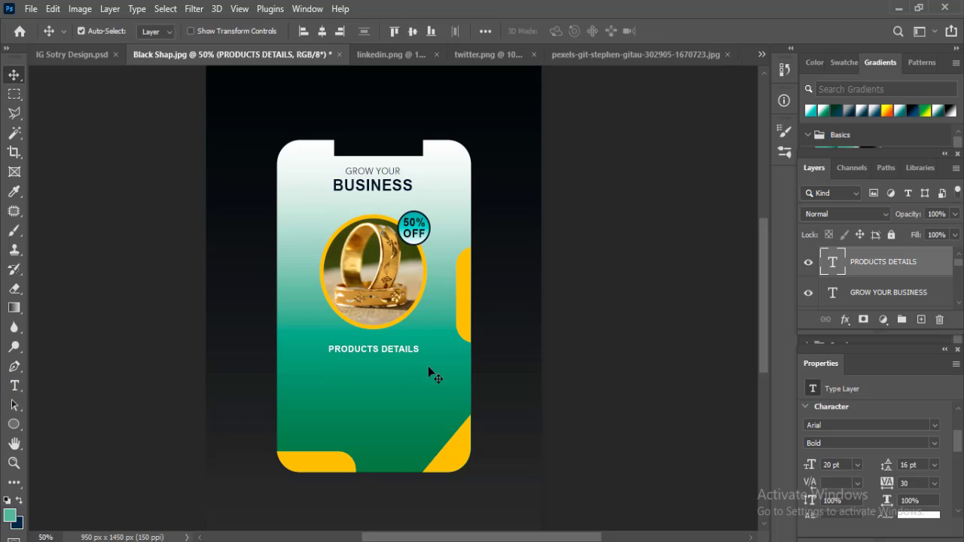
- Draw a white rectangle about 251 × 6 px as an underline beneath "PRODUCTS DETAILS"
drag(428, 366, 433, 367)
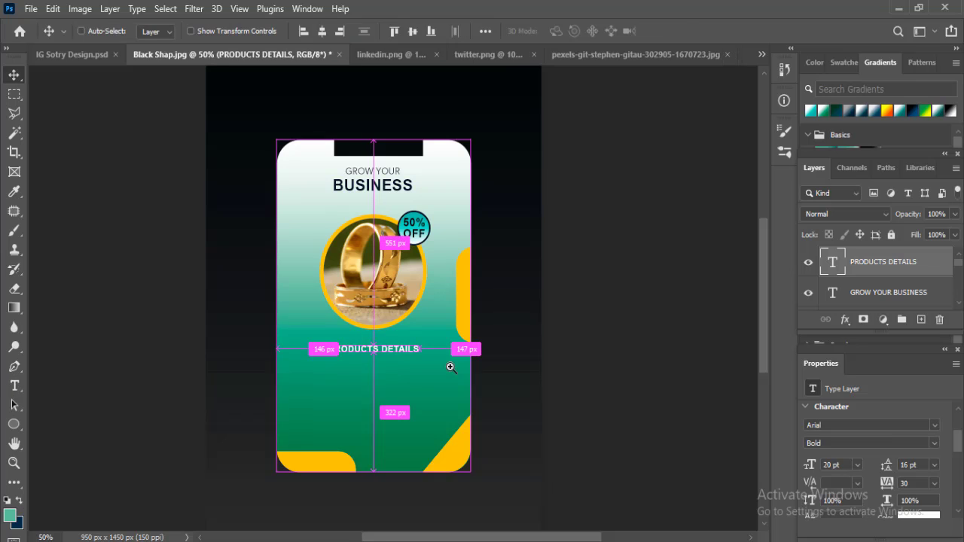
scroll(437, 367, up, 1)
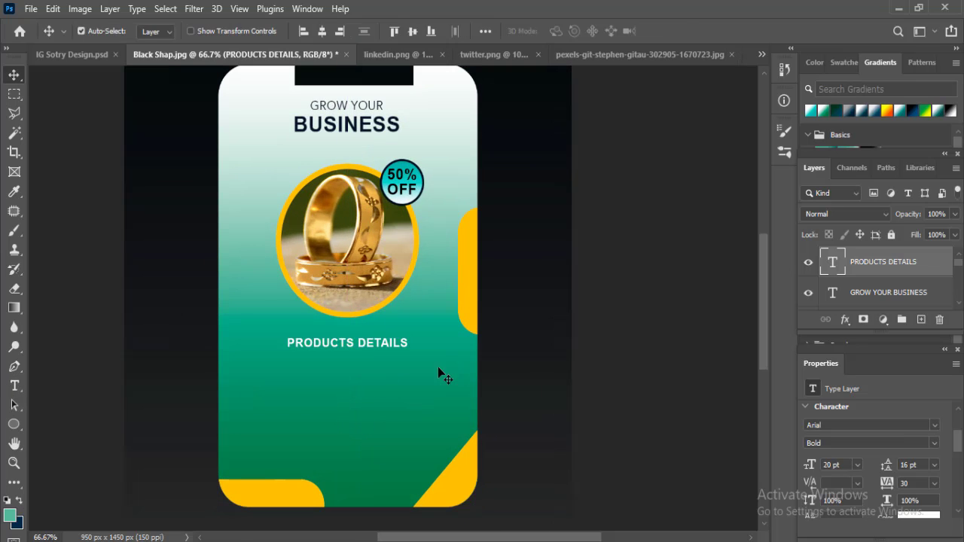
click(15, 426)
click(48, 421)
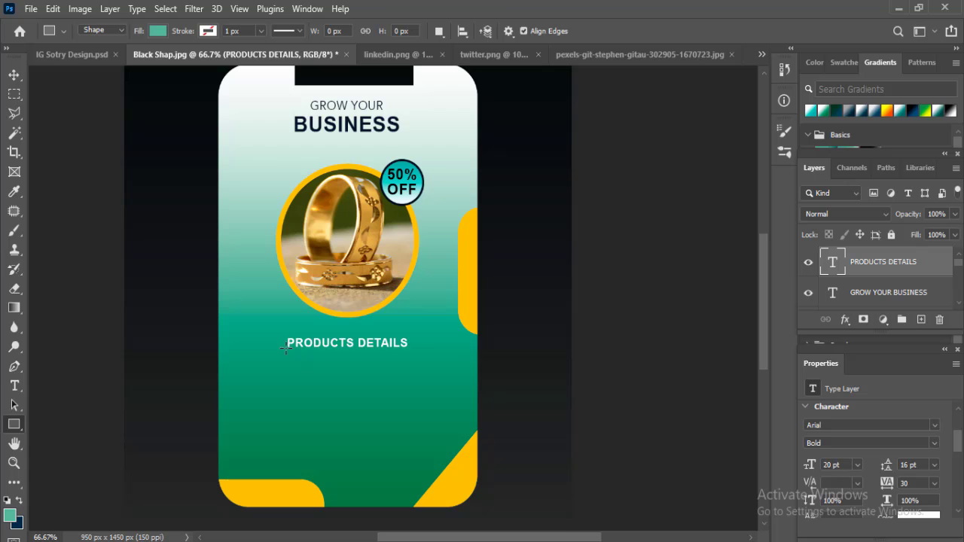
drag(290, 350, 408, 351)
key(ctrl+0)
key(v)
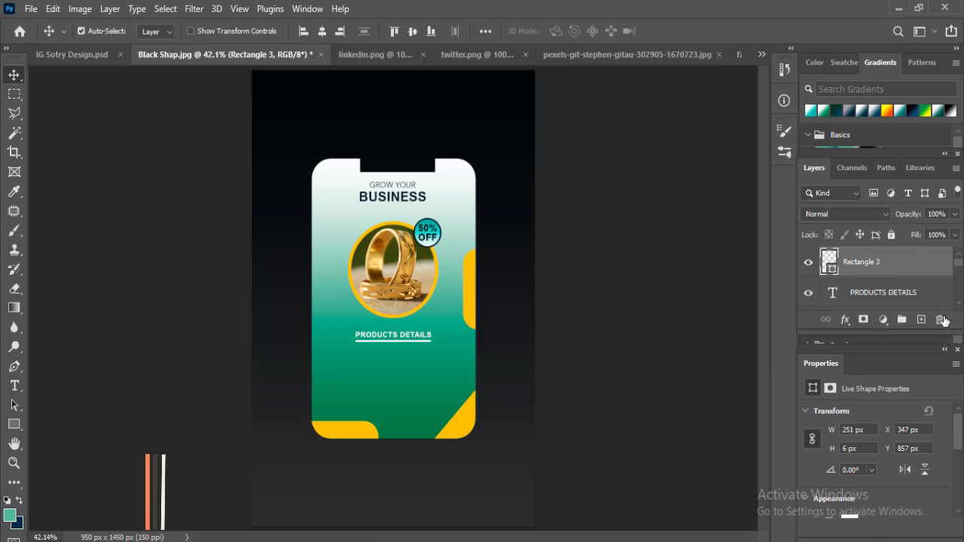
- On a new layer, add a left-aligned white Lorem ipsum paragraph in Arial Bold, 15 pt with 12 pt leading, below the underline
click(920, 319)
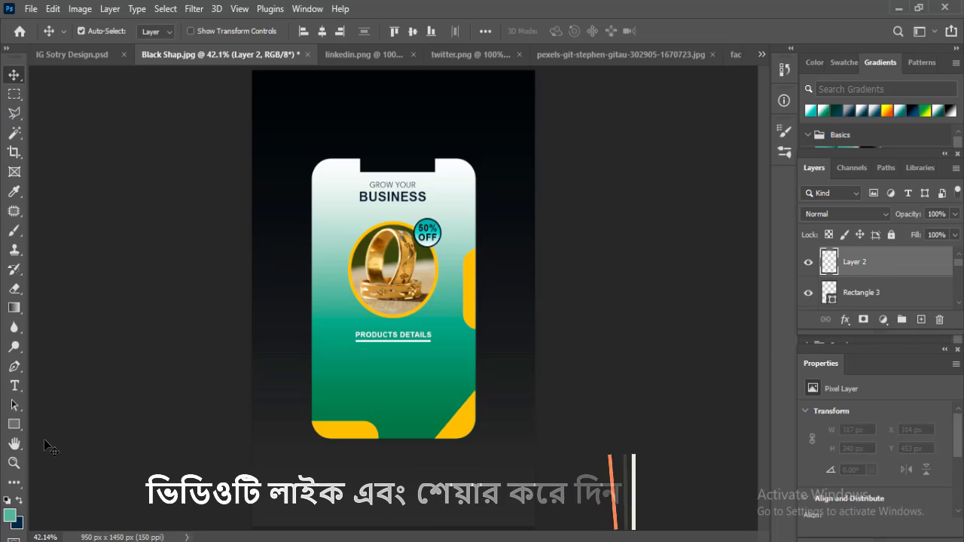
right_click(15, 387)
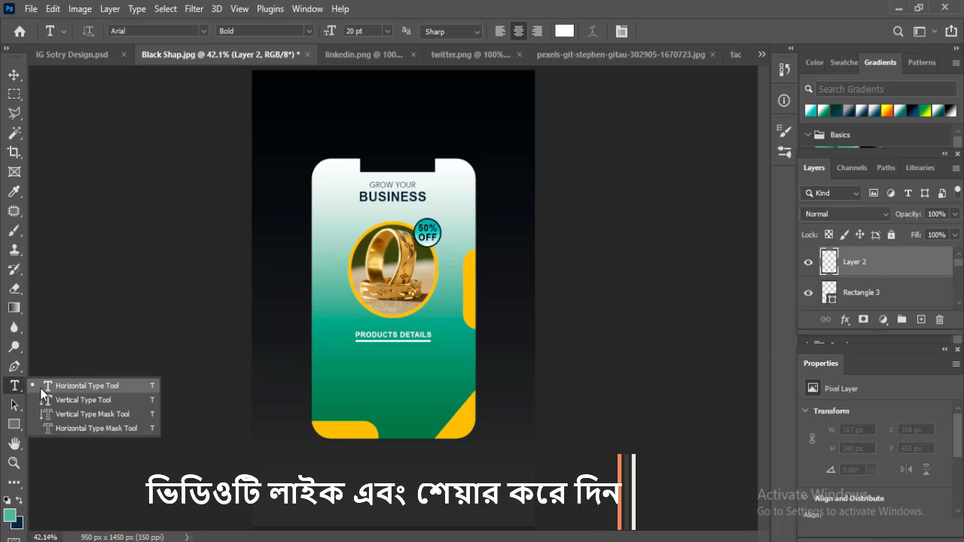
click(44, 390)
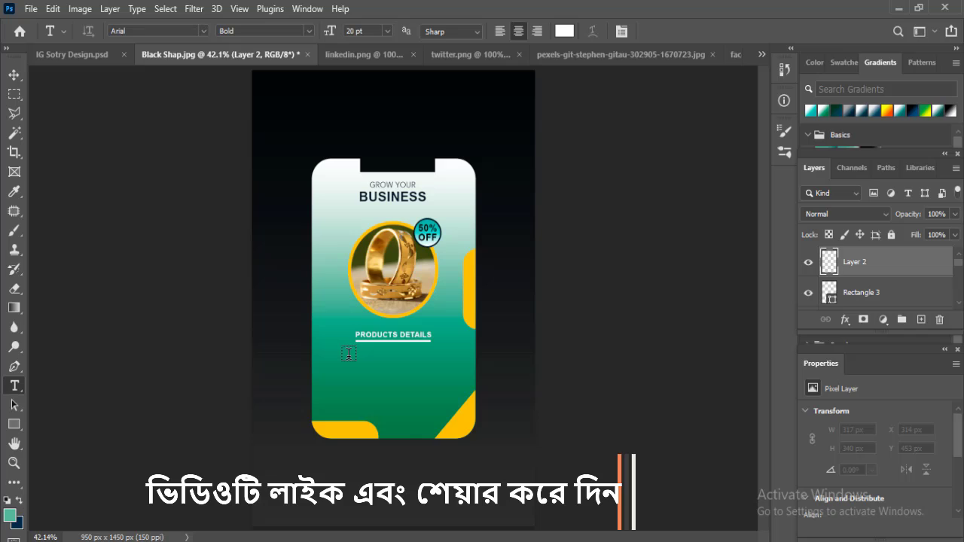
drag(347, 342, 440, 388)
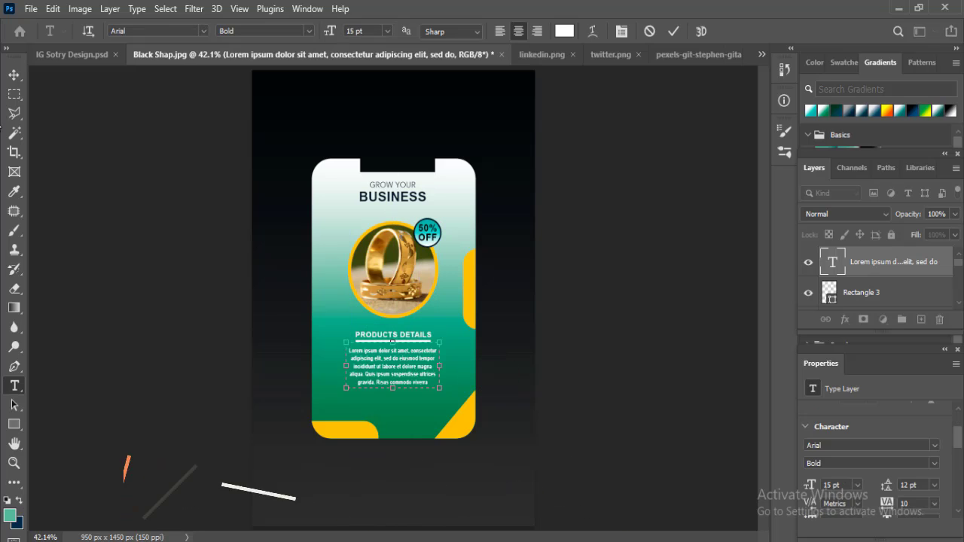
ctrl+click(573, 294)
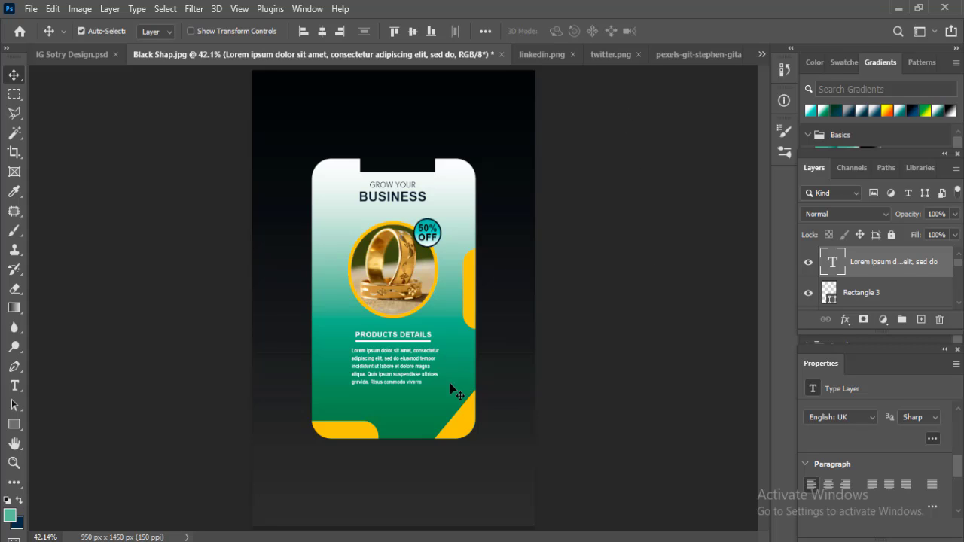
- Bring the Twitter icon from twitter.png into the story design, about 32 × 34 px, under the paragraph's left end
click(610, 55)
drag(376, 215, 243, 111)
drag(378, 406, 378, 406)
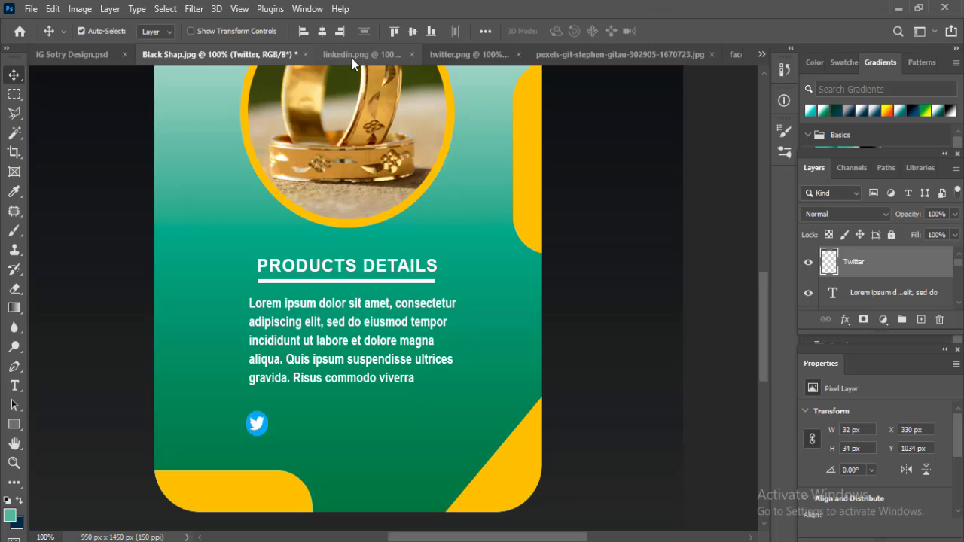
- Bring in the LinkedIn icon at about 32 × 34 px and the Facebook icon about 40 px wide, in a row with the Twitter icon
click(352, 58)
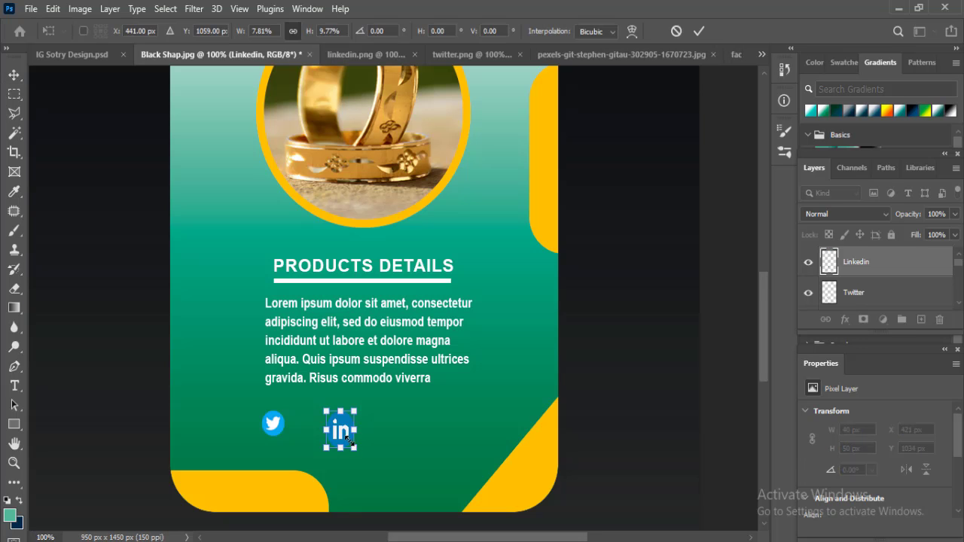
drag(349, 442, 350, 437)
key(Return)
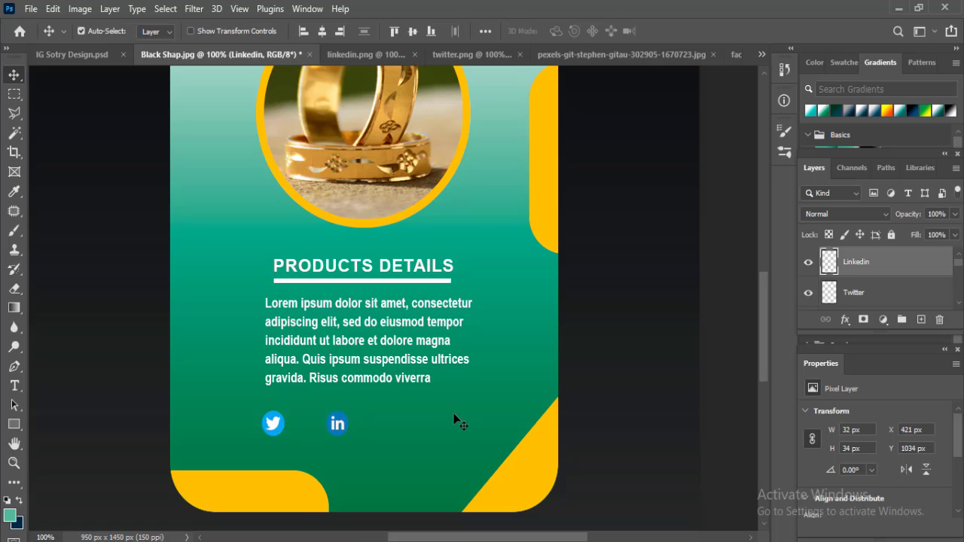
key(ctrl+0)
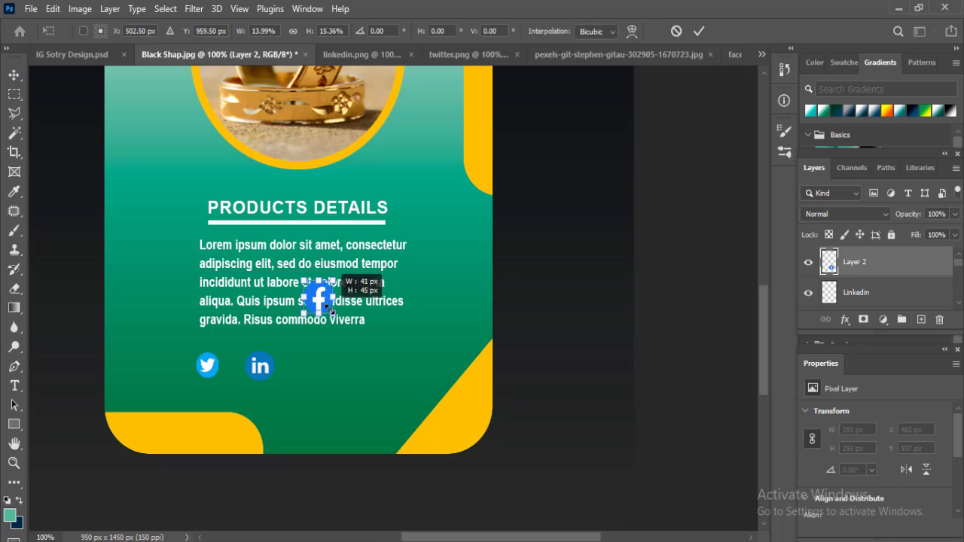
drag(329, 306, 332, 305)
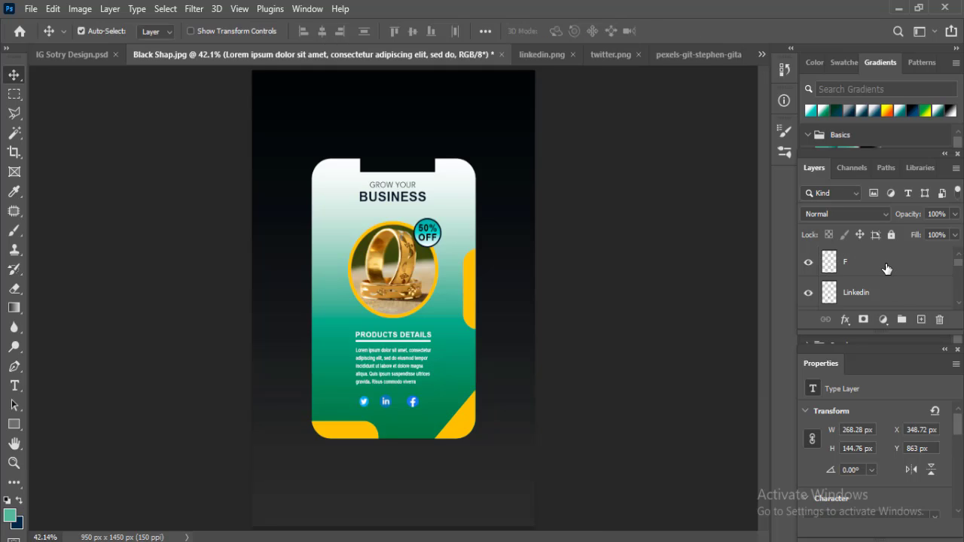
- Add a drop shadow to each of the Twitter, LinkedIn and Facebook icons
click(886, 269)
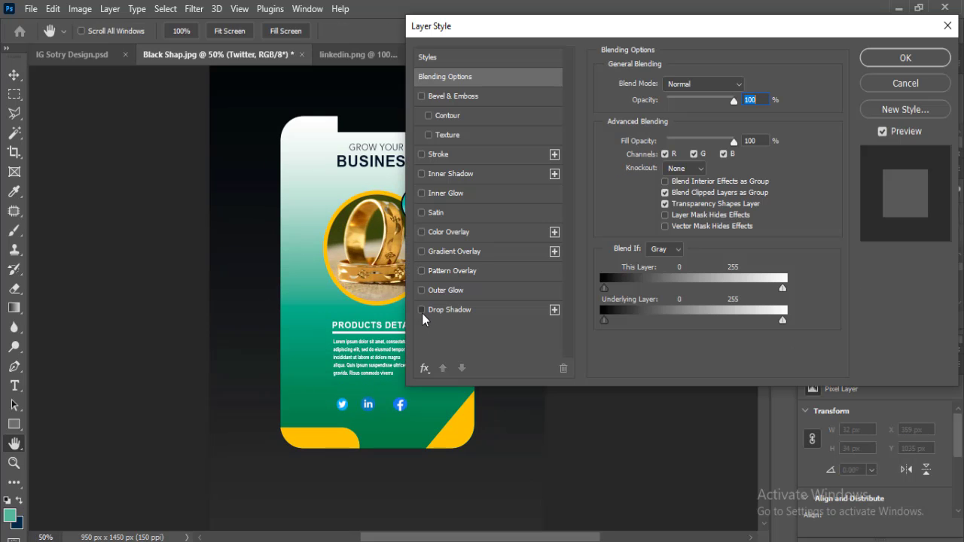
click(421, 309)
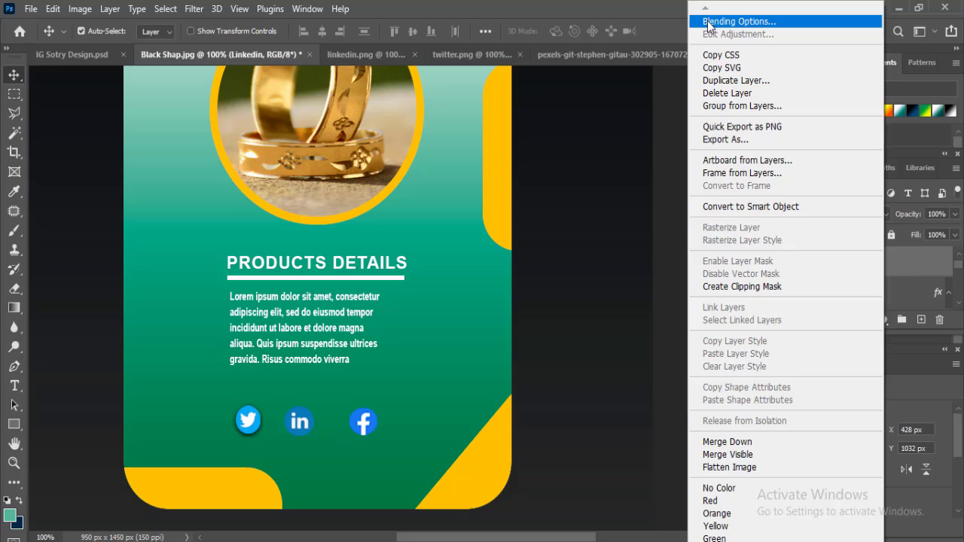
click(742, 18)
click(422, 309)
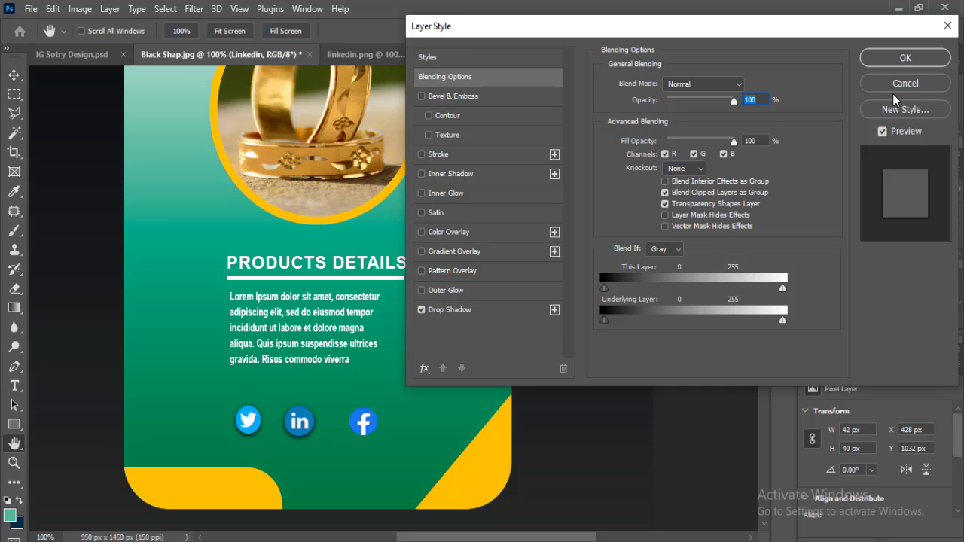
click(905, 58)
click(872, 271)
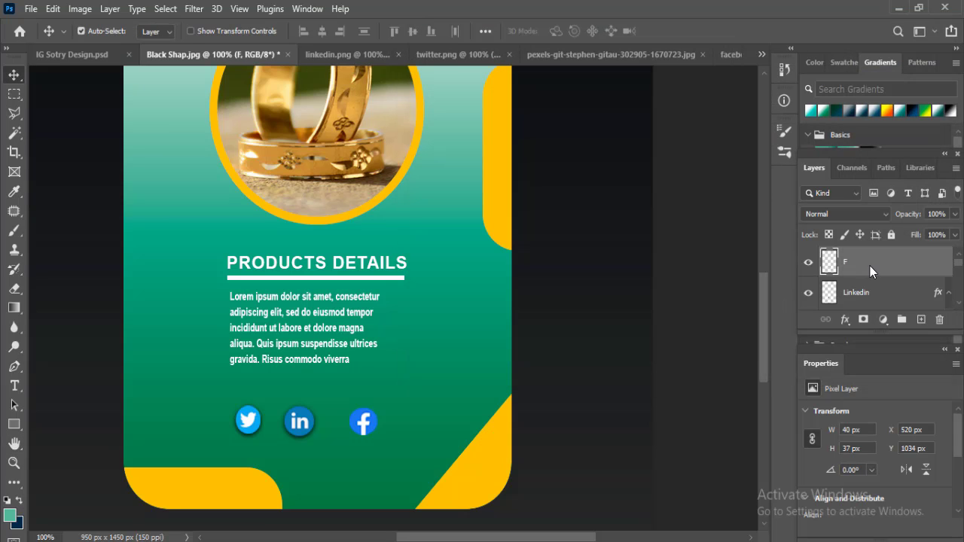
right_click(870, 271)
click(723, 21)
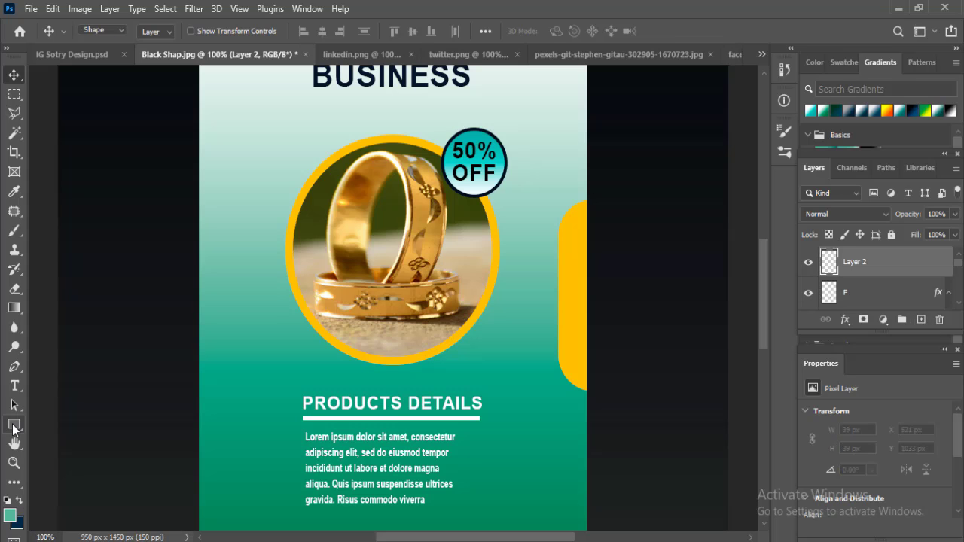
- Draw a small green triangle rotated to -90° near the card's right edge, above the yellow side shape
click(14, 424)
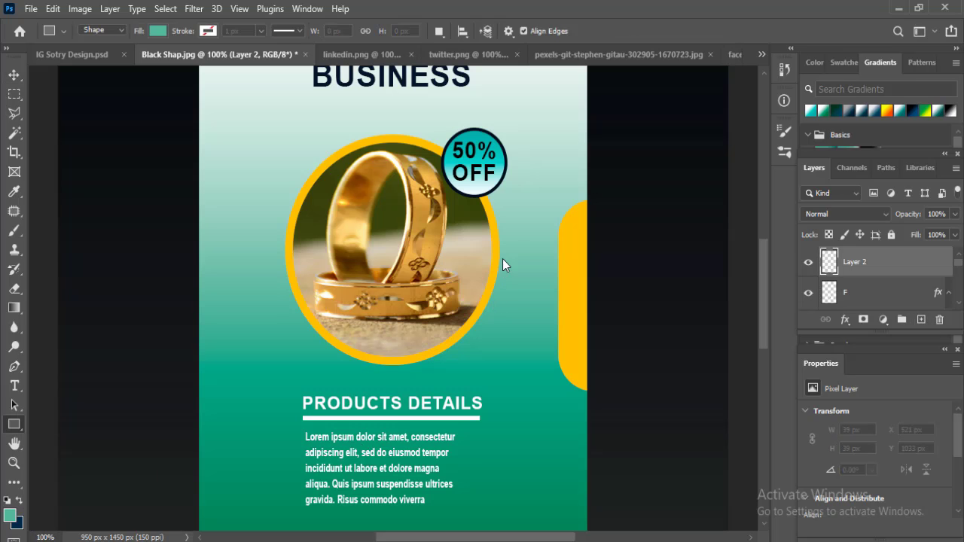
drag(545, 141, 587, 176)
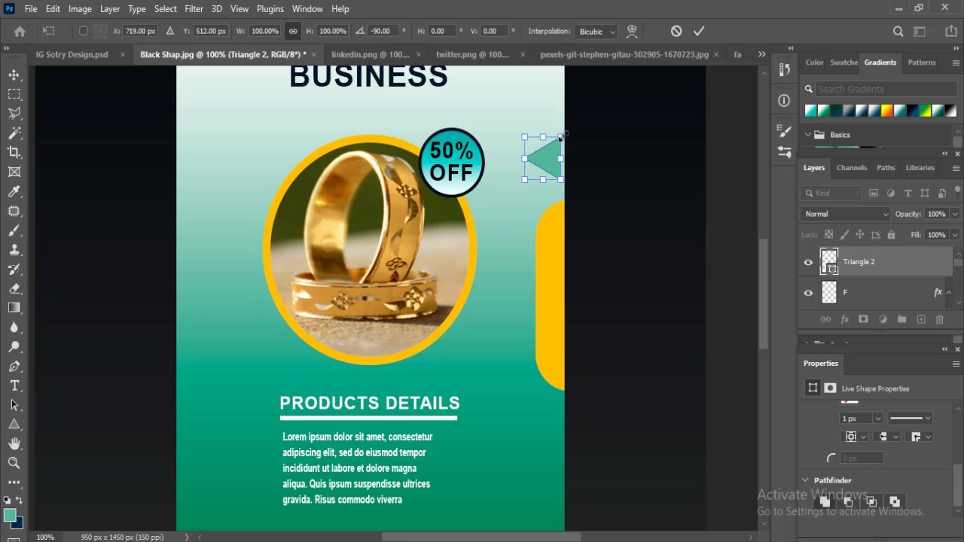
drag(556, 140, 553, 142)
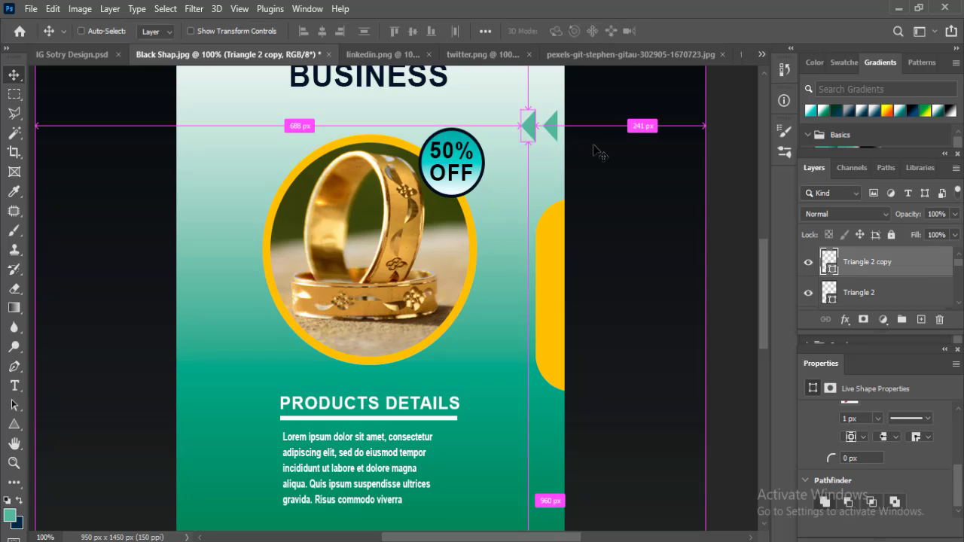
- Duplicate the triangle twice and offset the copies to the left to form a row of three arrowheads
key(ctrl+z)
key(ctrl+j)
key(Left)
key(Left)
key(Left)
key(Left)
key(Left)
key(Left)
key(Left)
key(Left)
key(Left)
key(Left)
key(Left)
key(Left)
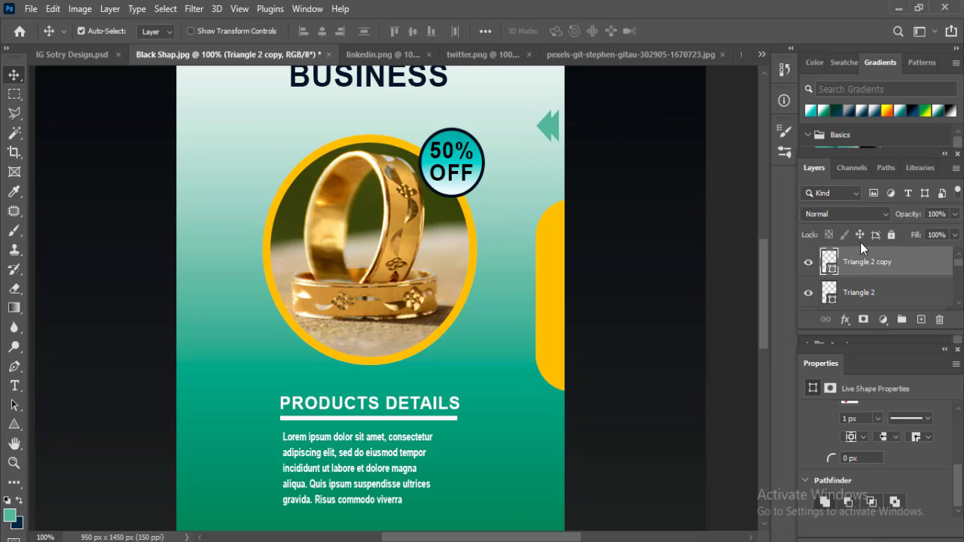
key(ctrl+j)
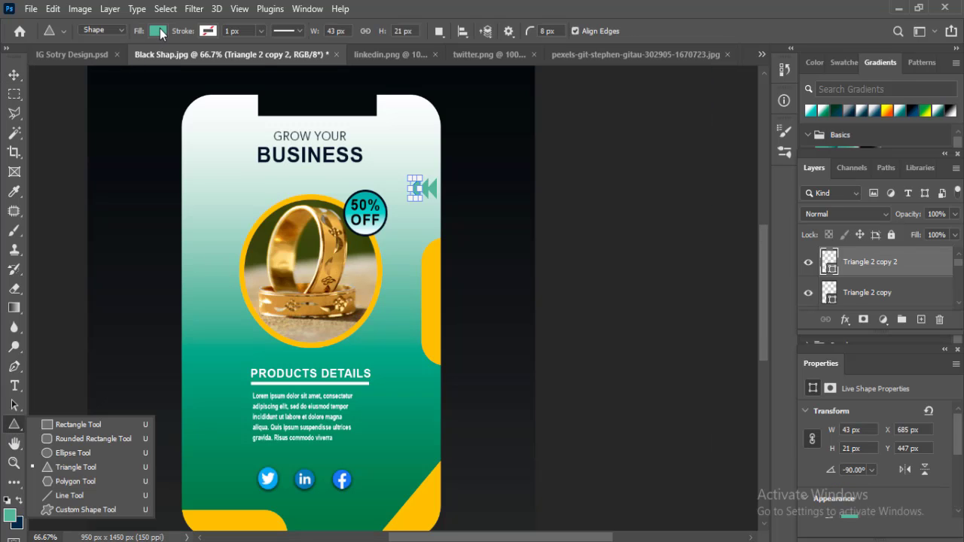
- Recolour the three arrowheads, making the outer two dark navy and the middle one yellow
click(158, 31)
key(alt+bracketleft)
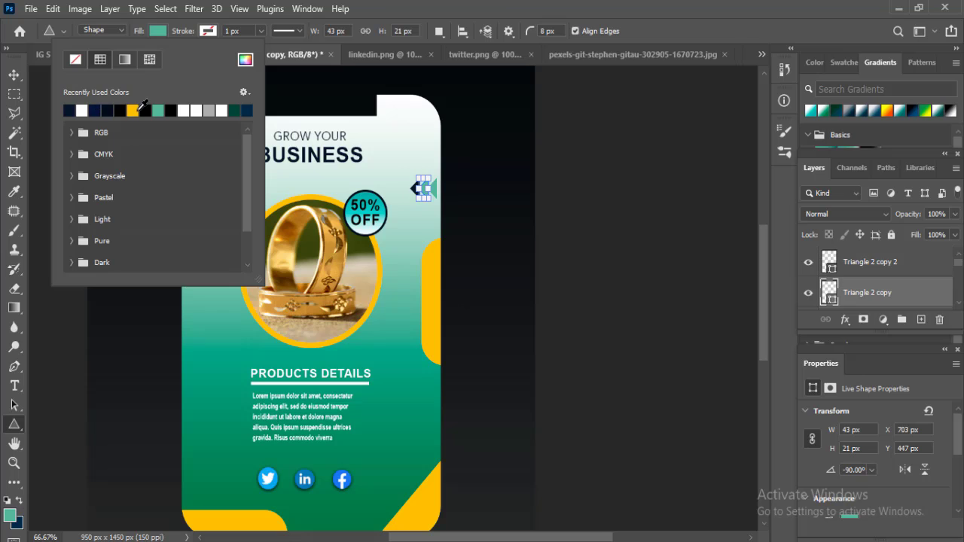
click(133, 111)
click(15, 76)
key(alt+bracketleft)
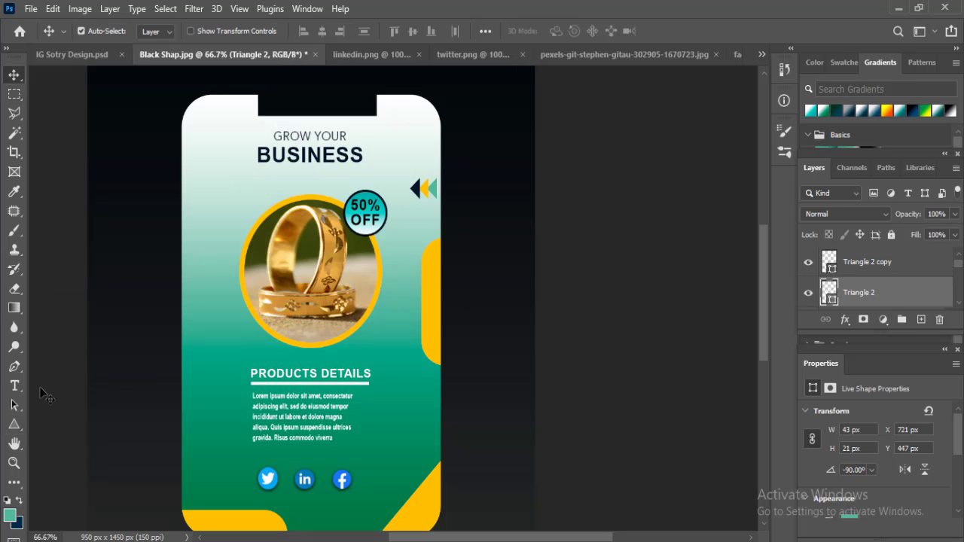
click(15, 427)
key(v)
key(ctrl+0)
- Duplicate all three arrowheads, turn the copies to point right at 90°, and place them on the card's left edge beside "PRODUCTS DETAILS"
shift+click(899, 273)
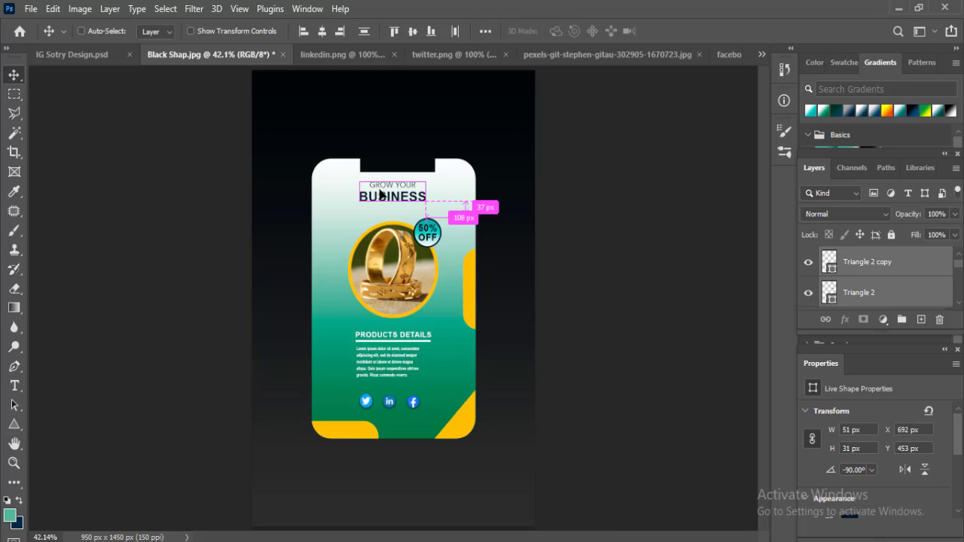
key(ctrl+j)
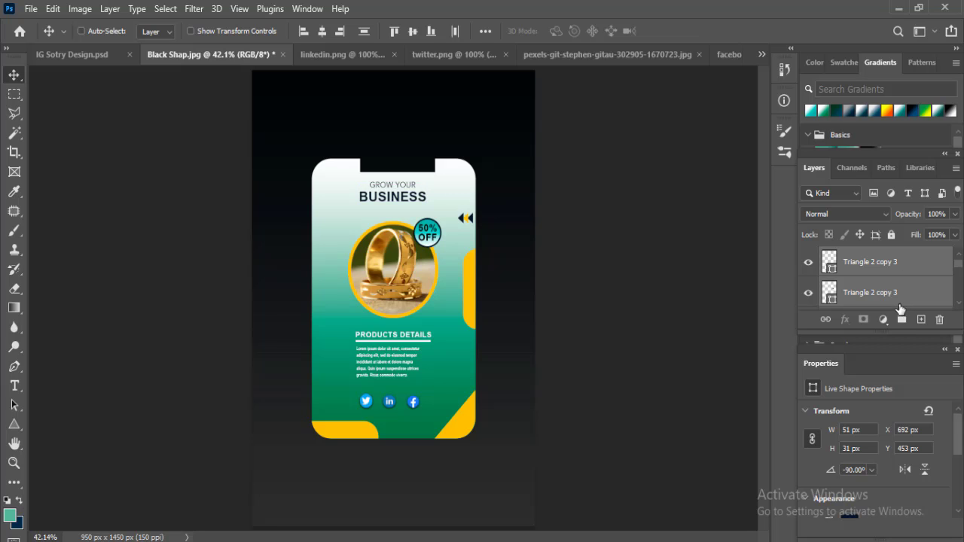
key(ctrl+t)
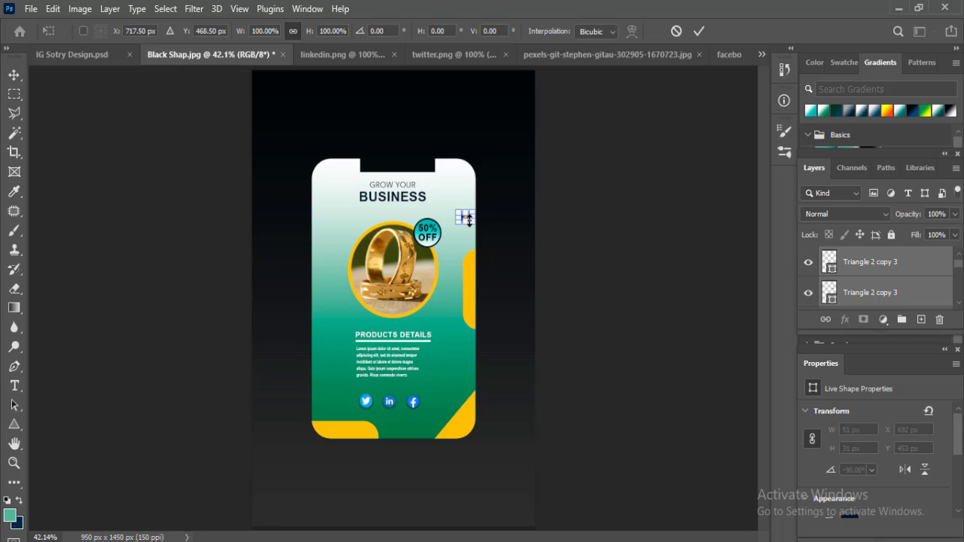
ctrl+space+click(463, 236)
ctrl+space+click(464, 235)
ctrl+space+click(463, 235)
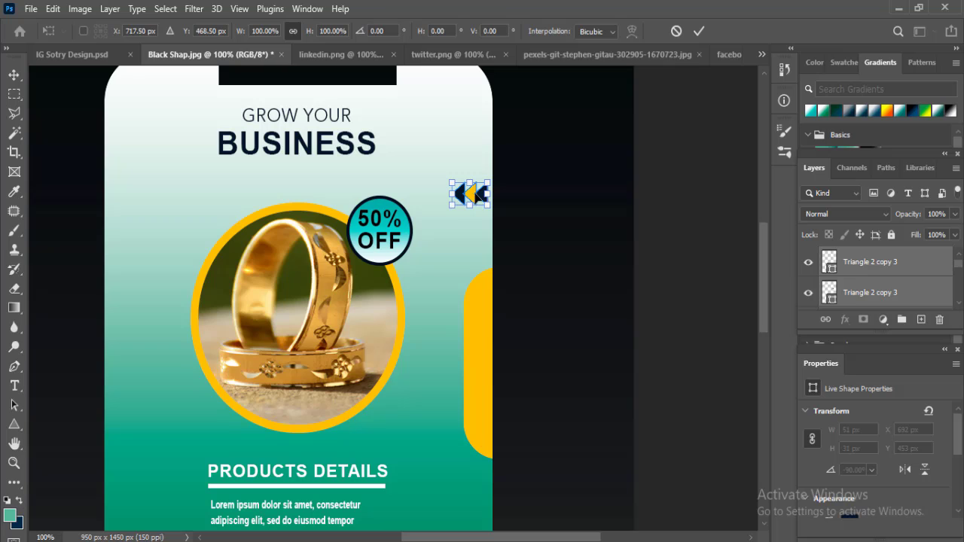
drag(467, 194, 121, 400)
key(Return)
key(ctrl+0)
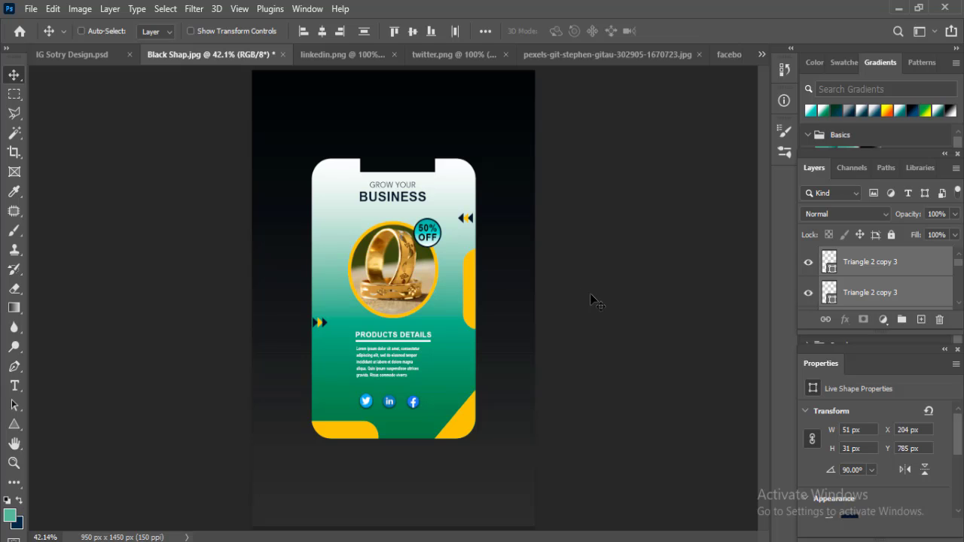
key(ctrl+minus)
key(ctrl+plus)
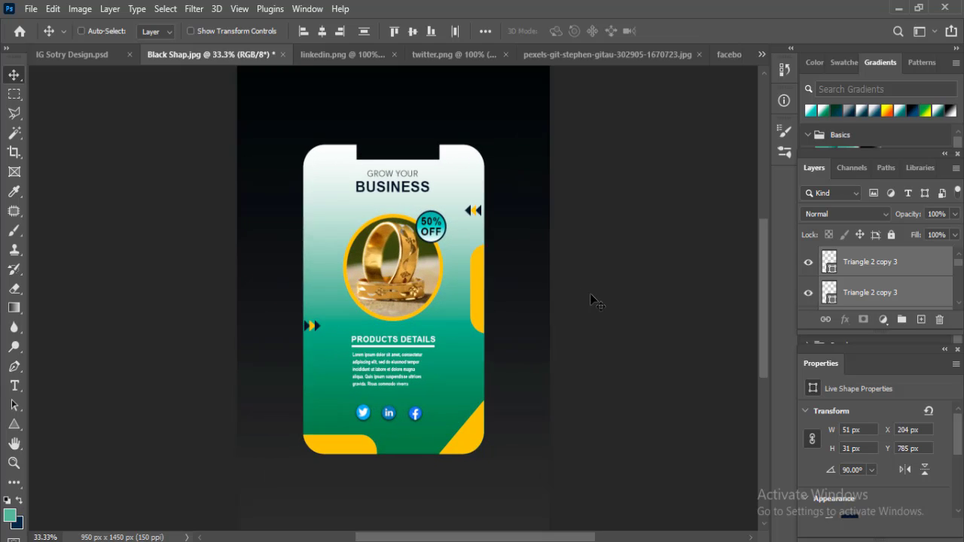
key(ctrl+minus)
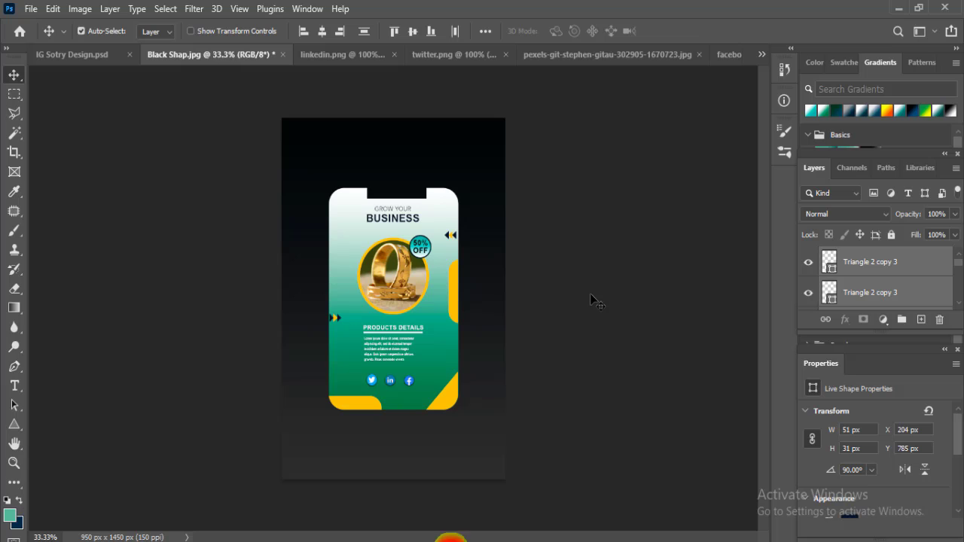
key(ctrl+0)
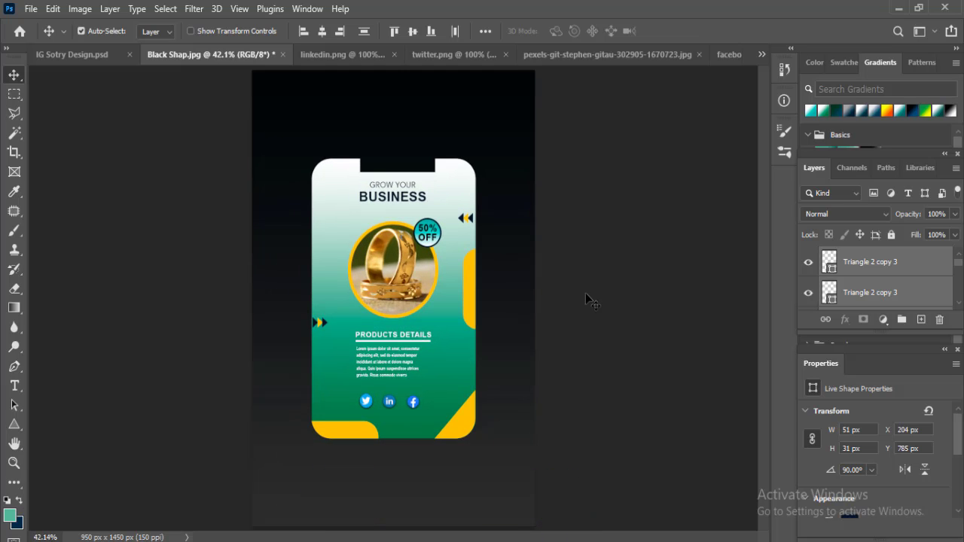
scroll(888, 280, down, 5)
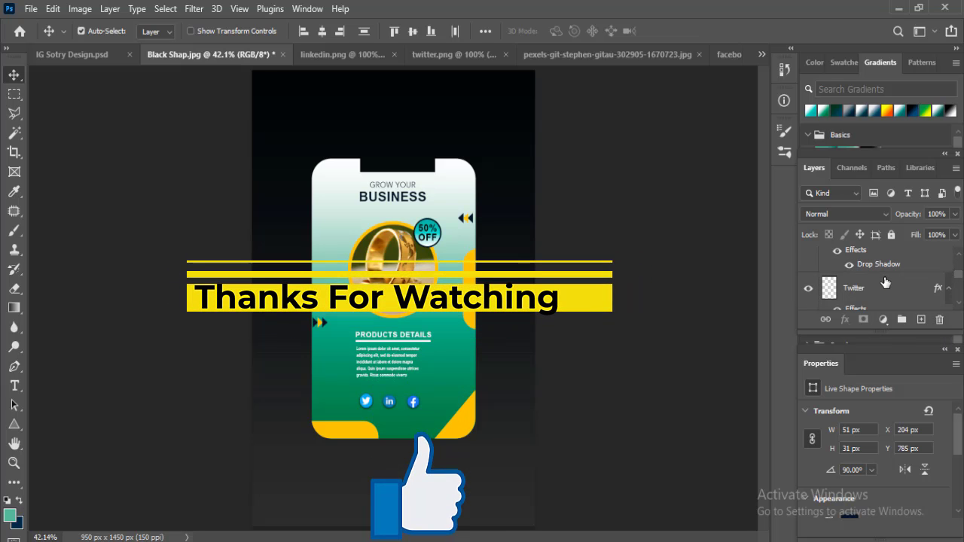
scroll(885, 282, down, 5)
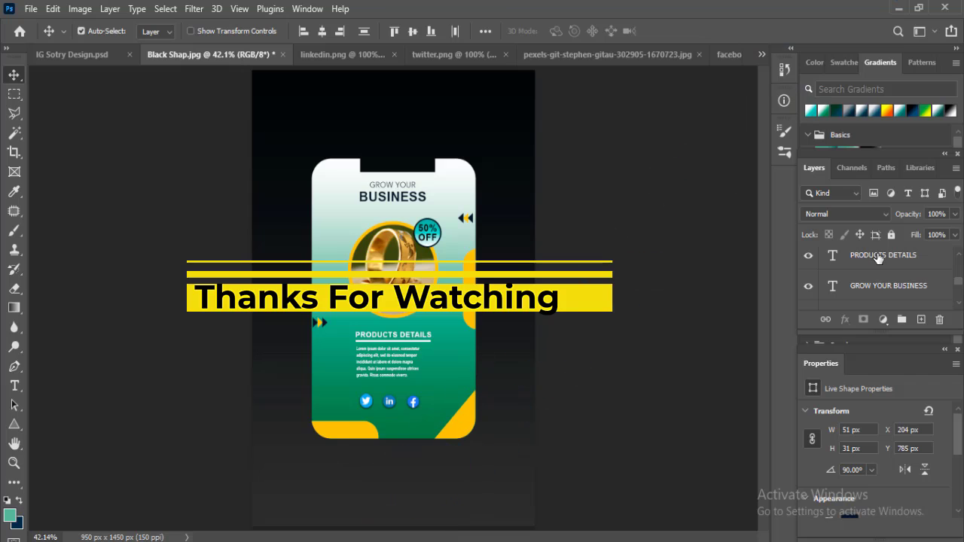
click(886, 271)
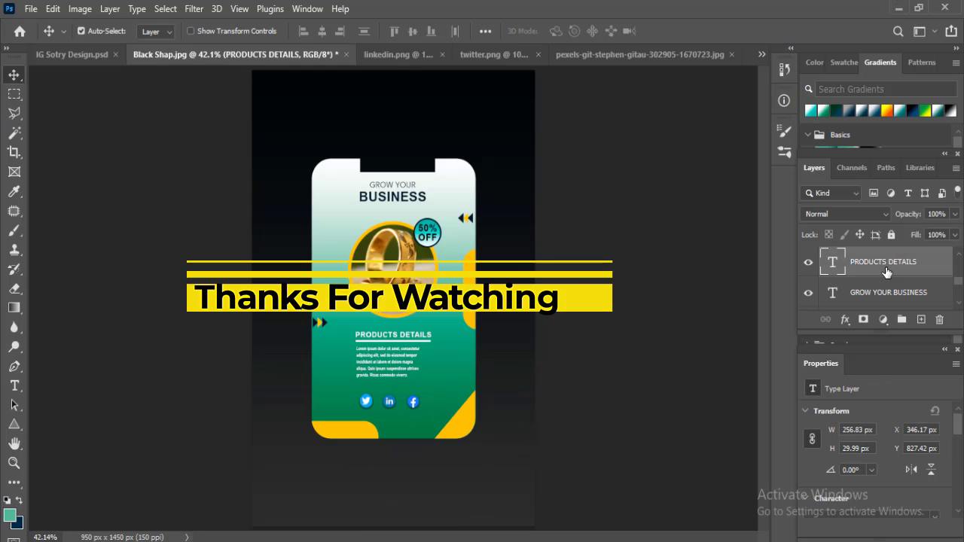